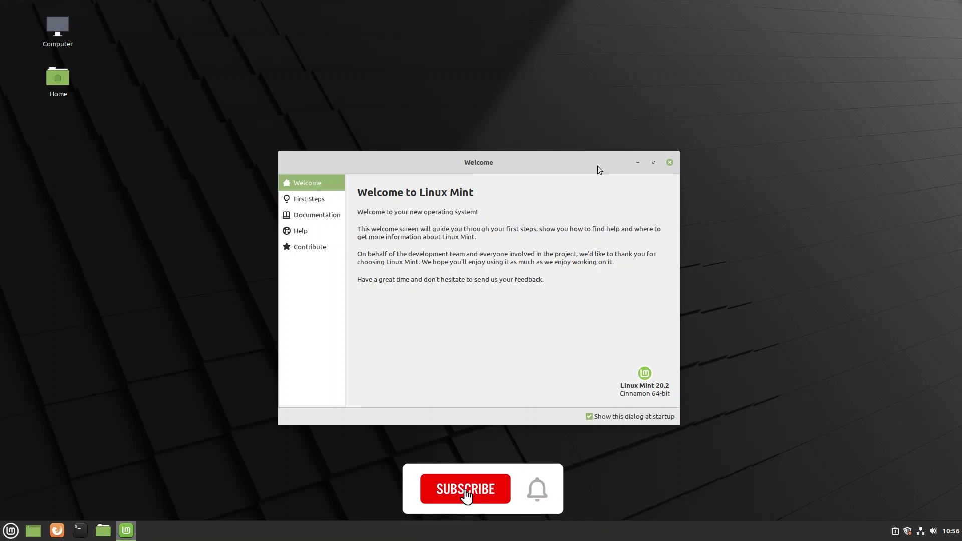
- Open the First Steps page of the welcome window and set the desktop color to pink
click(299, 201)
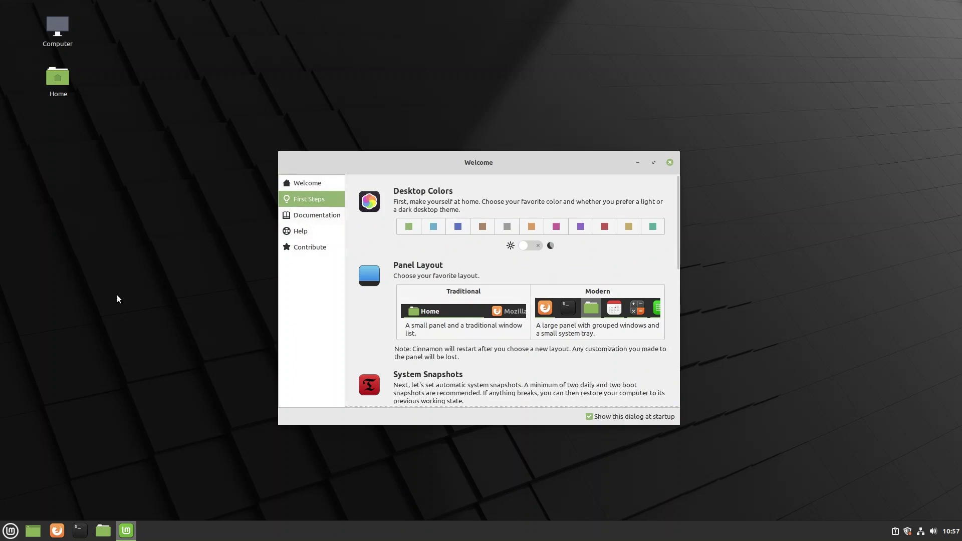
click(6, 534)
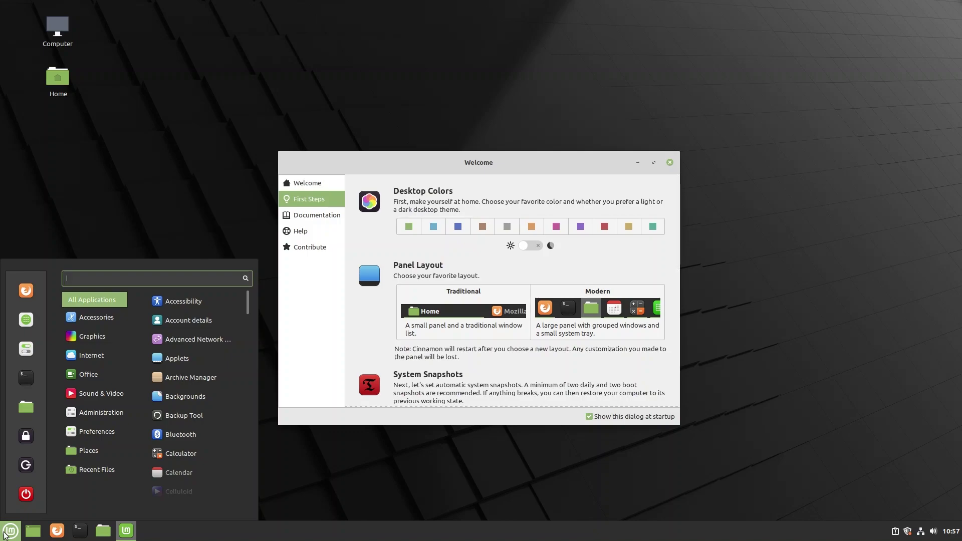
click(378, 256)
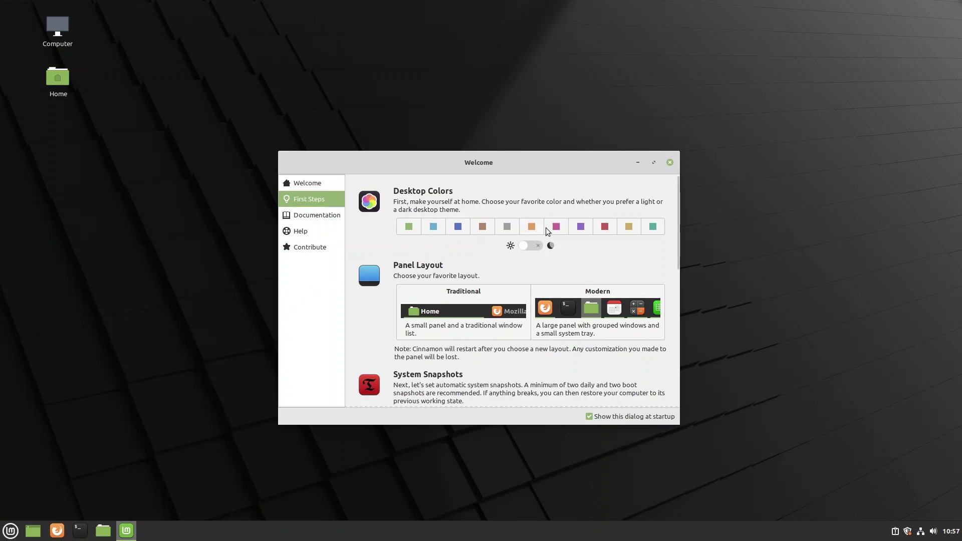
click(482, 226)
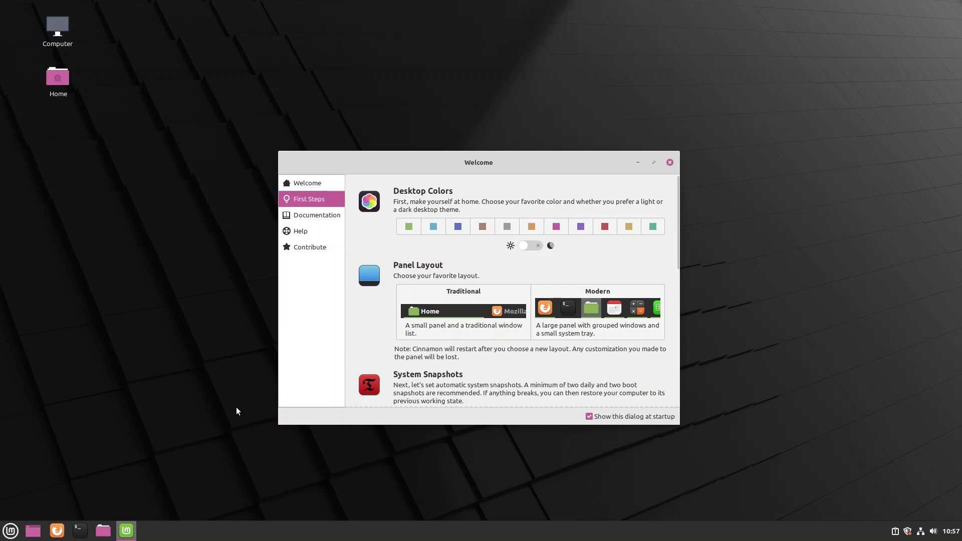
- Switch the desktop color to teal with the dark theme, checking the colors in the applications menu
click(11, 532)
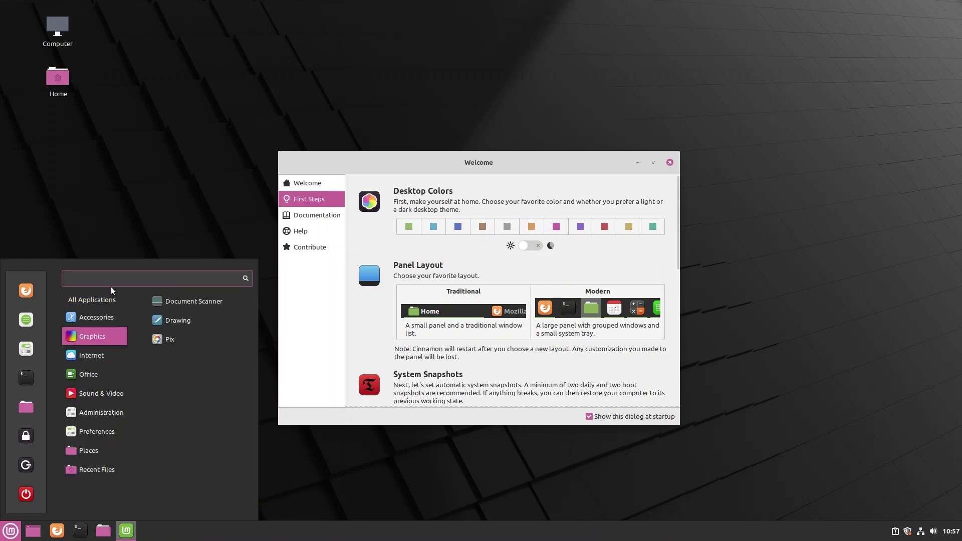
click(490, 157)
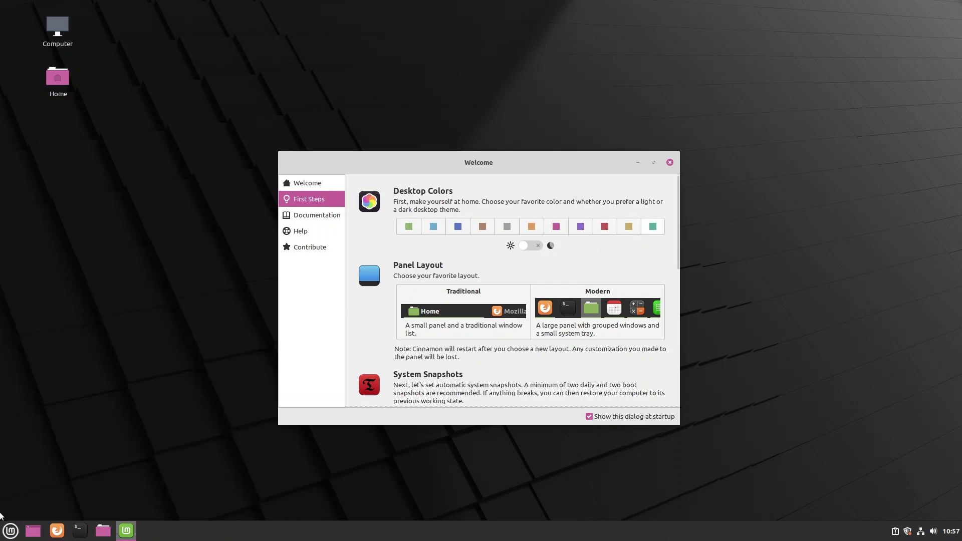
click(11, 531)
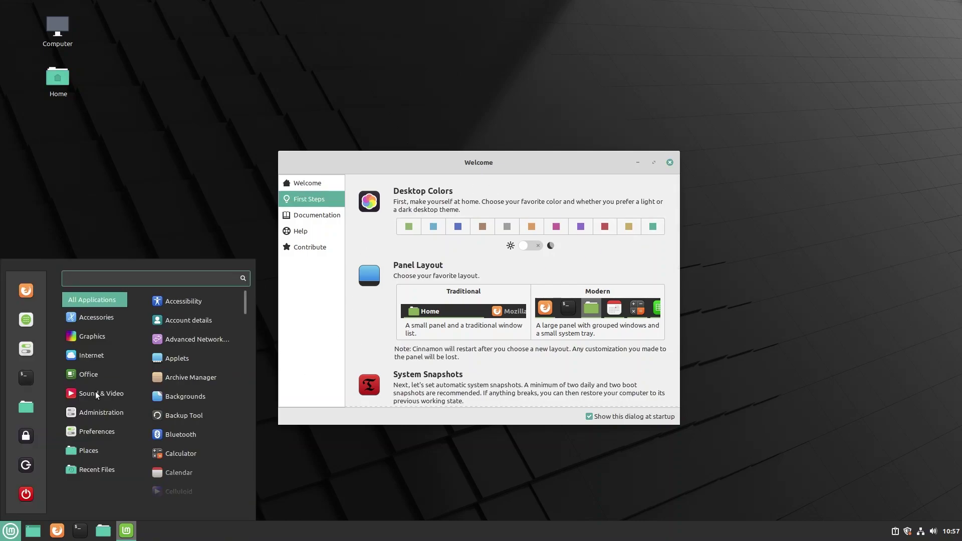
click(528, 164)
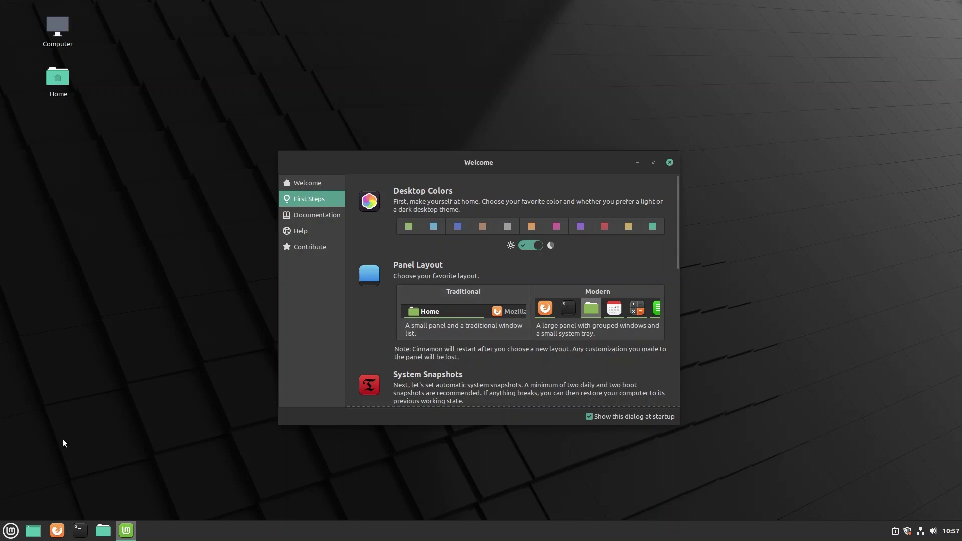
- Check the dark theme in the applications menu and Firefox, and set the desktop color to blue
click(10, 530)
click(56, 531)
drag(498, 133, 370, 134)
click(541, 130)
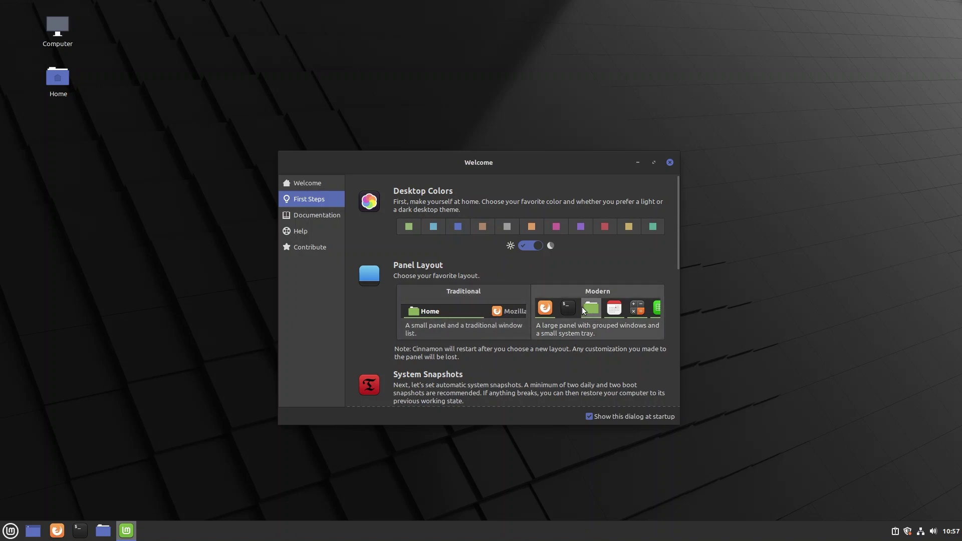
- Try the Traditional panel layout and switch back to the Modern one, dismissing the video driver notifications
click(454, 323)
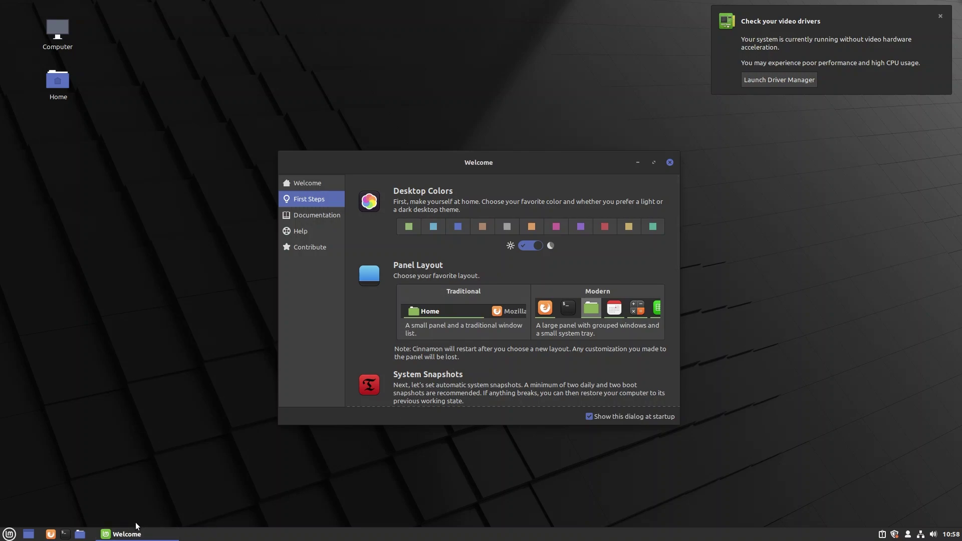
mouse_move(164, 538)
click(940, 16)
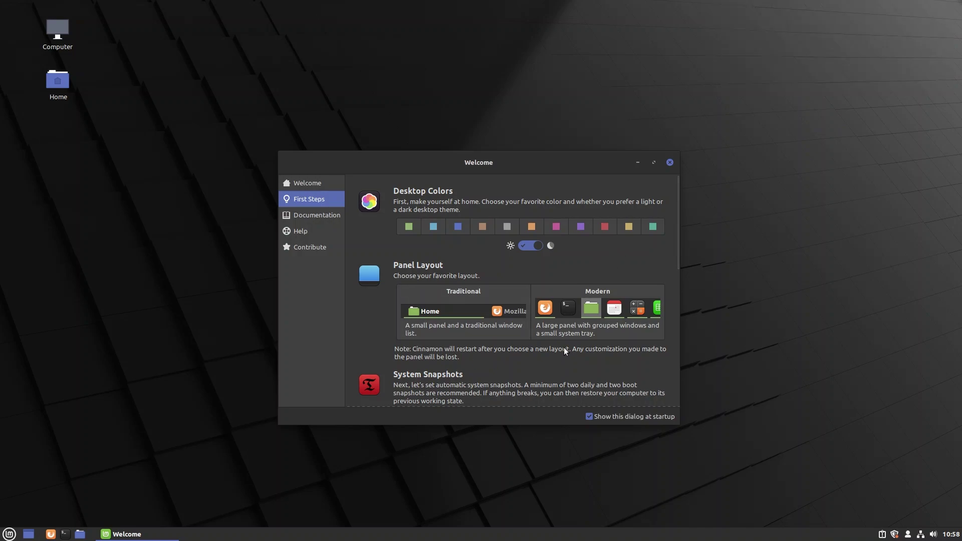
click(598, 303)
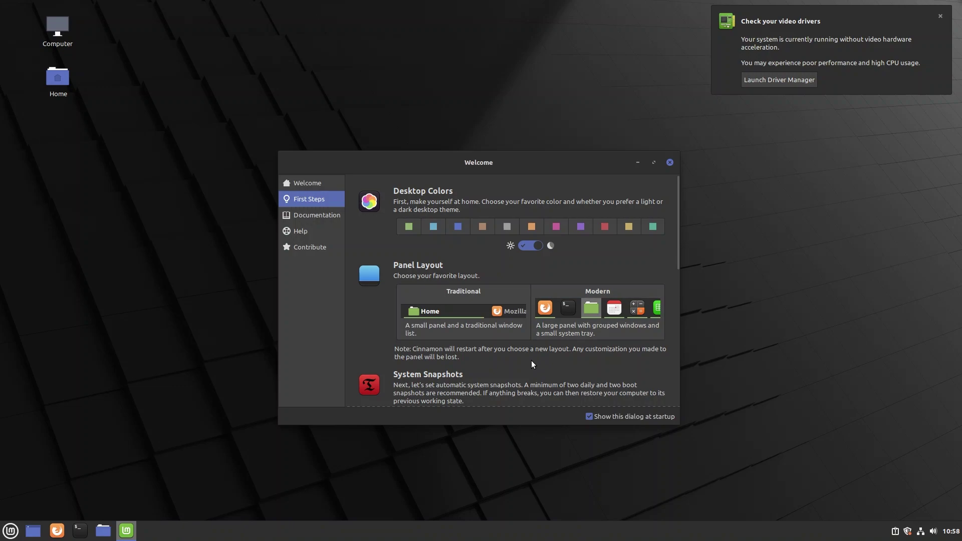
click(941, 16)
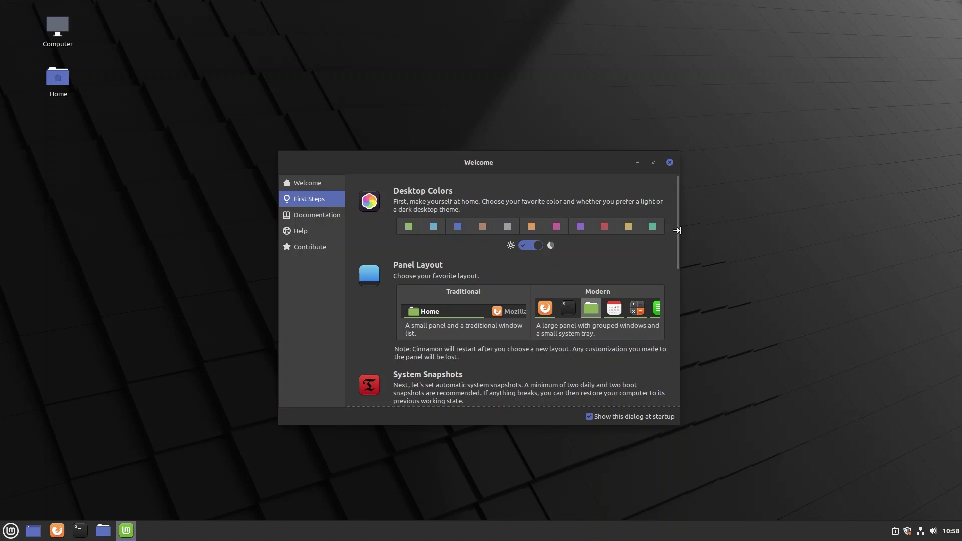
- Open the Update Manager, accept its introduction, decline switching to a local mirror and close it
drag(678, 243, 676, 293)
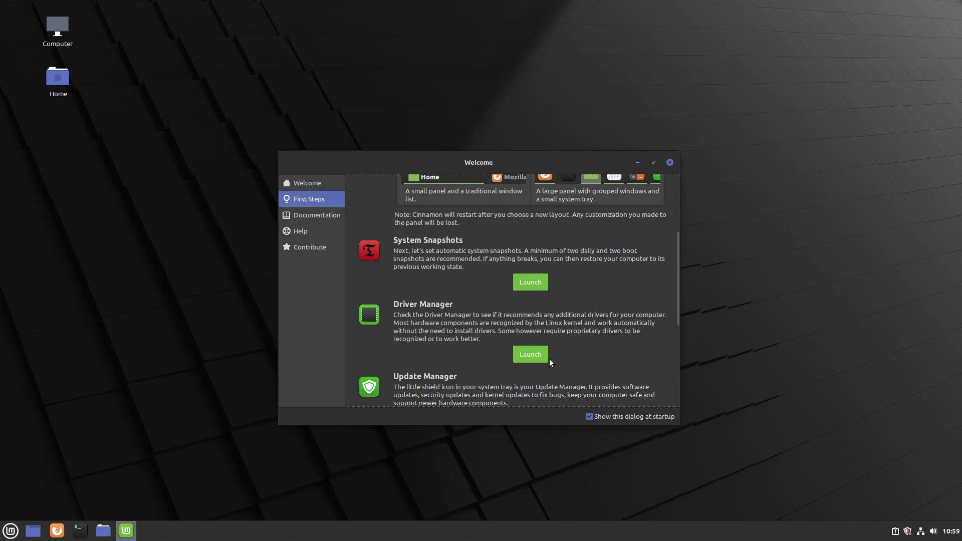
scroll(593, 348, down, 3)
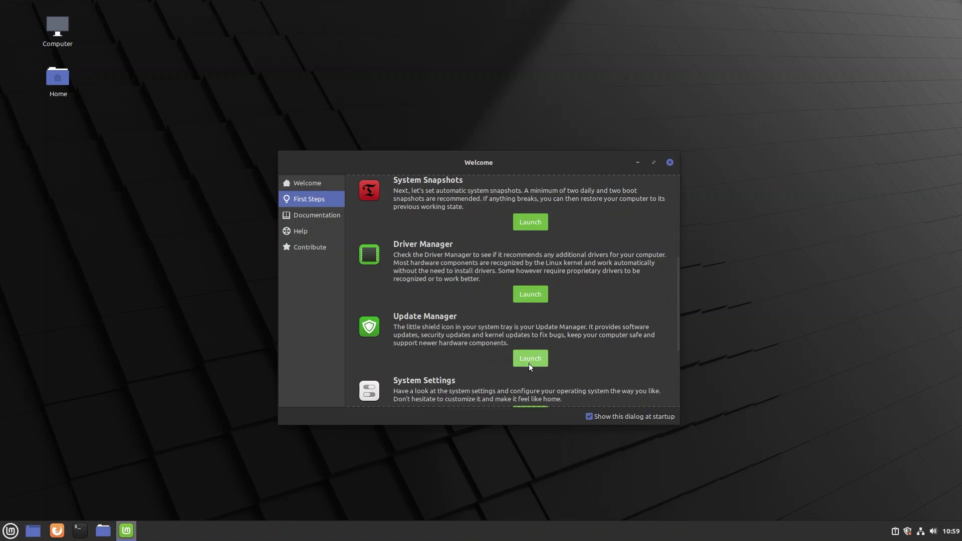
click(908, 532)
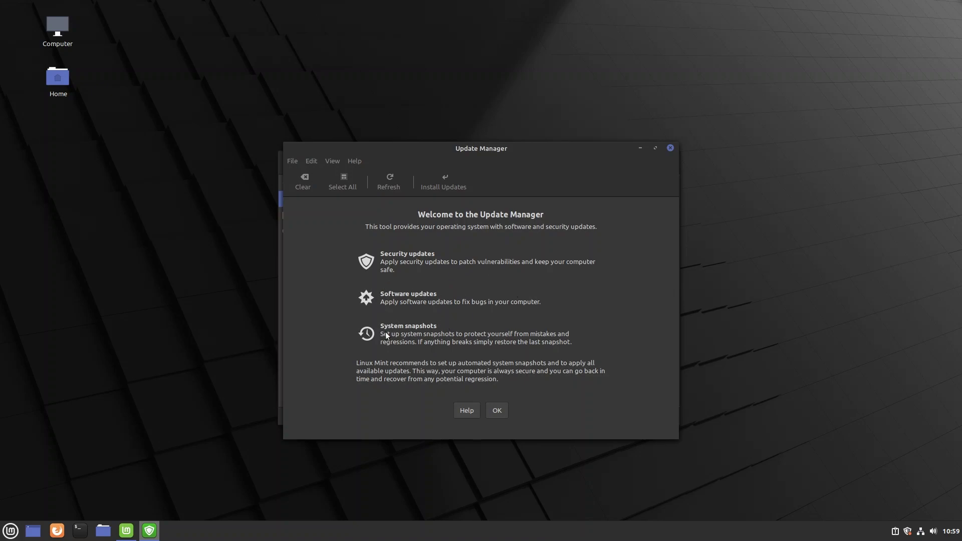
click(495, 407)
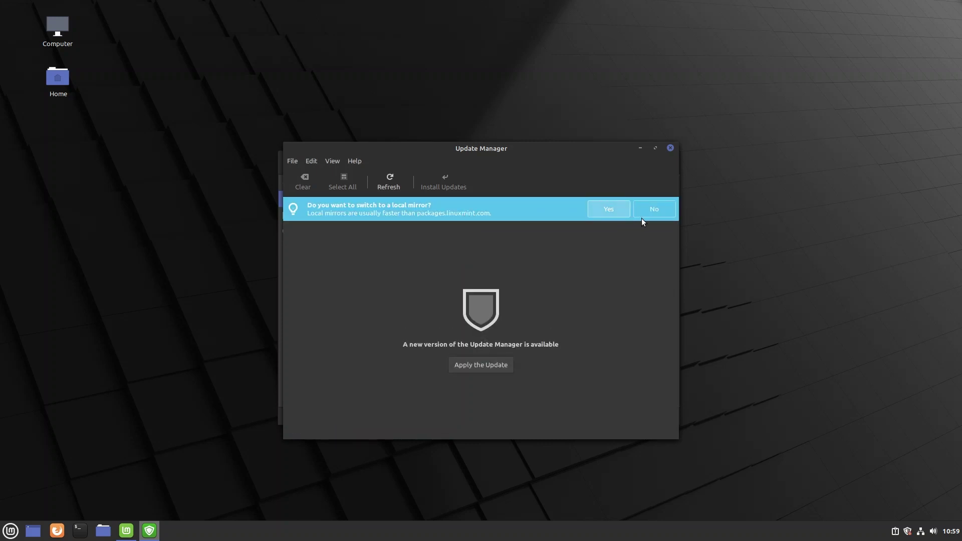
click(661, 210)
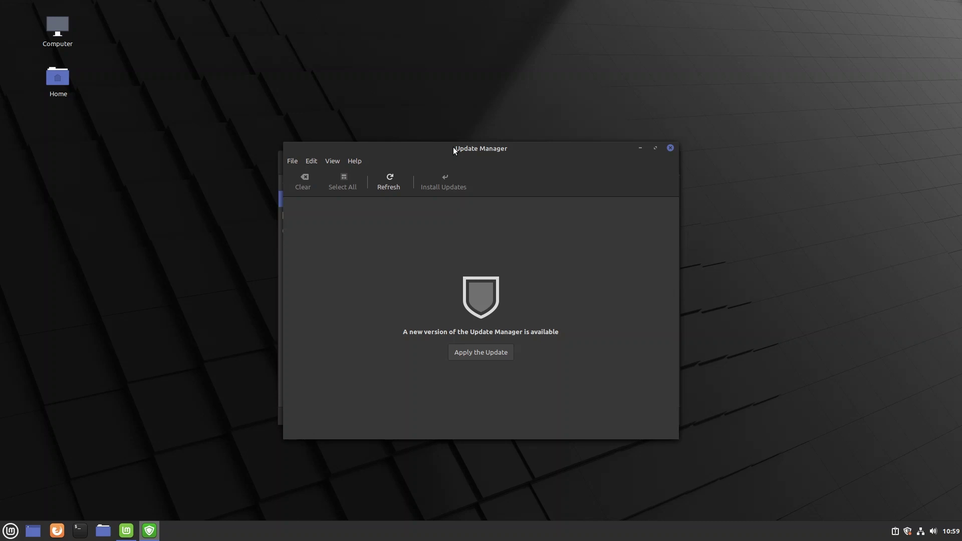
click(670, 148)
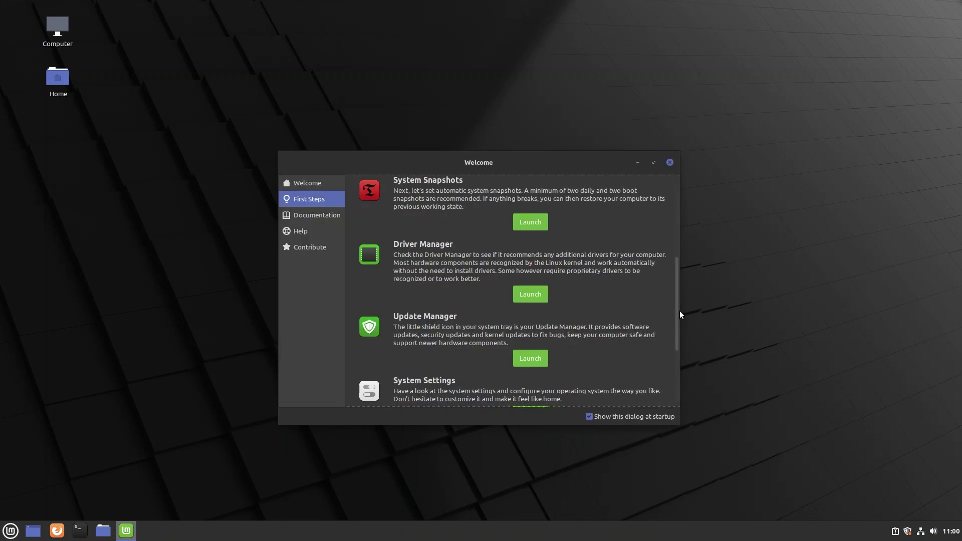
- Review the remaining First Steps entries down to Firewall and minimize the welcome window
scroll(678, 331, down, 2)
drag(675, 338, 677, 375)
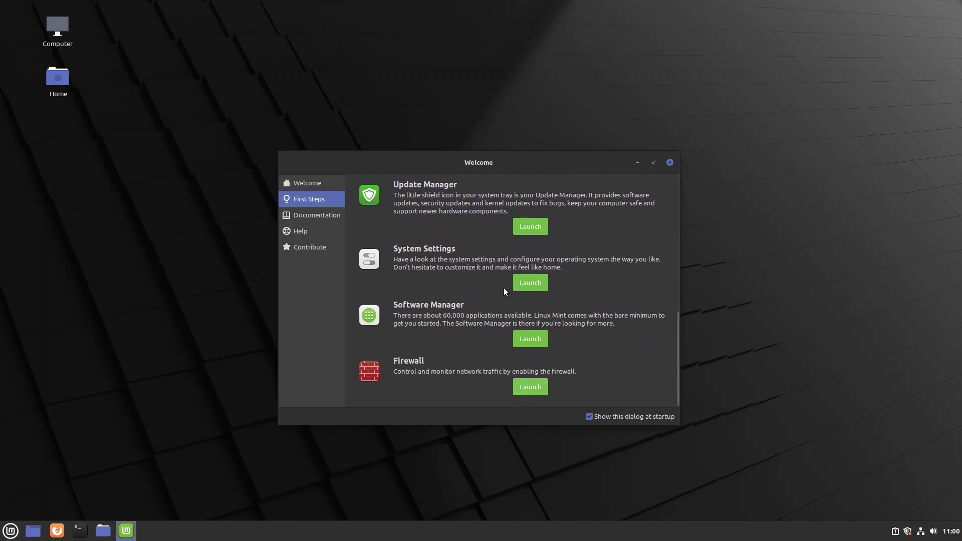
click(637, 163)
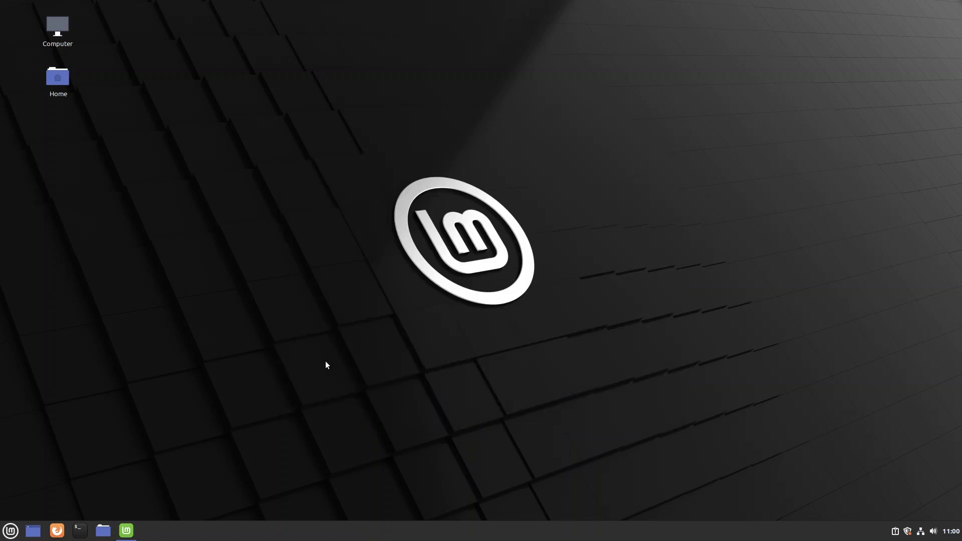
- Open a terminal and display the kernel and system information with uname -a
key(super)
text(terminal)
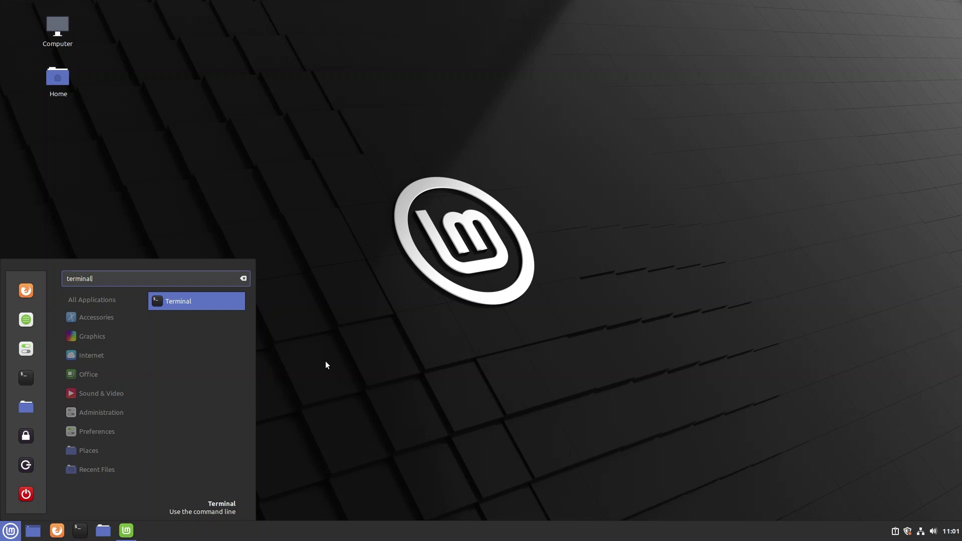
key(Return)
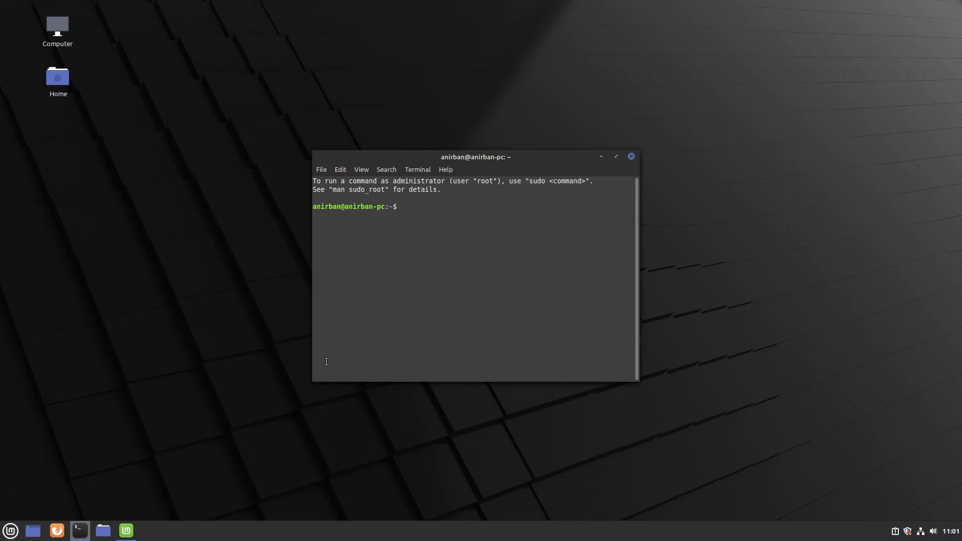
text(uname -a)
key(Return)
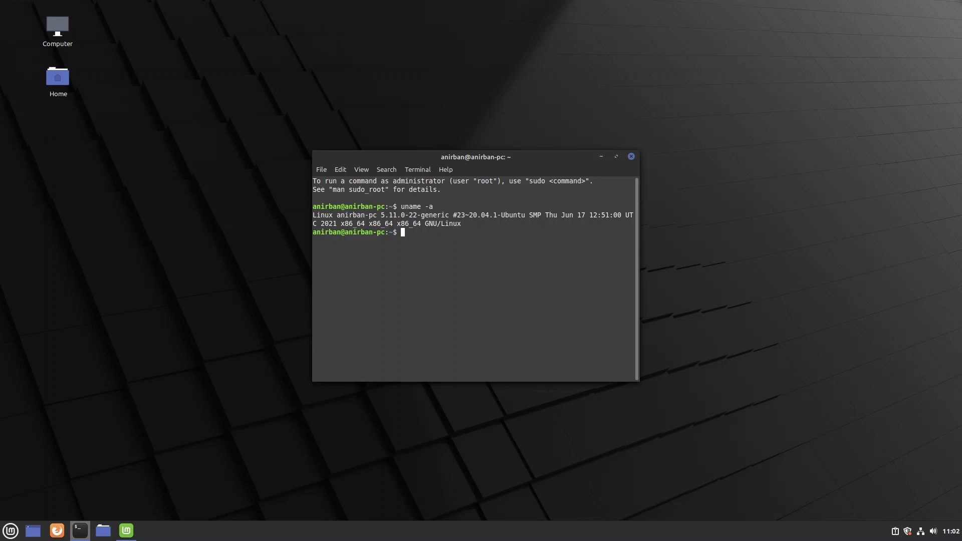
- Try running htop, and install htop and neofetch with sudo apt install, entering the account password and accepting the installation
text(htop)
key(Return)
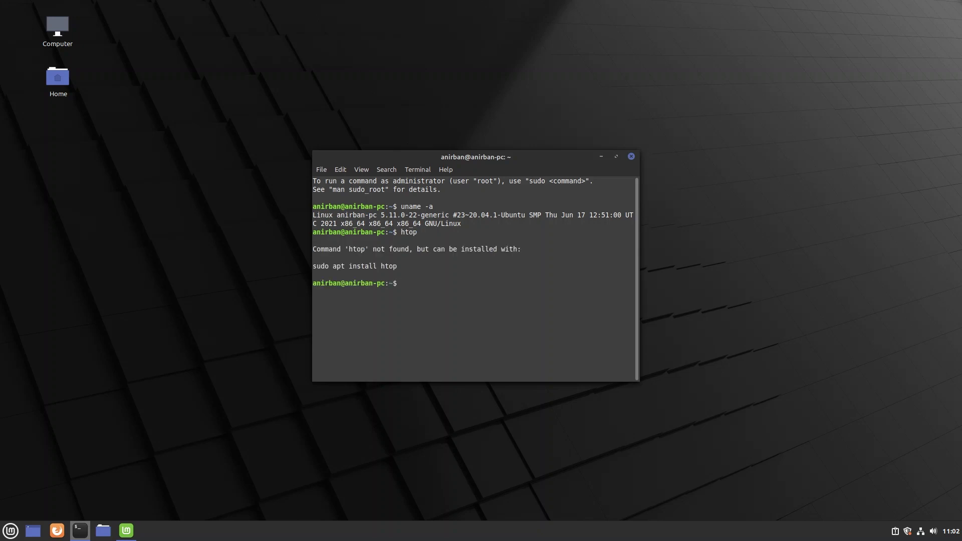
text(sudo apt install htop neofetch)
key(Return)
text(********)
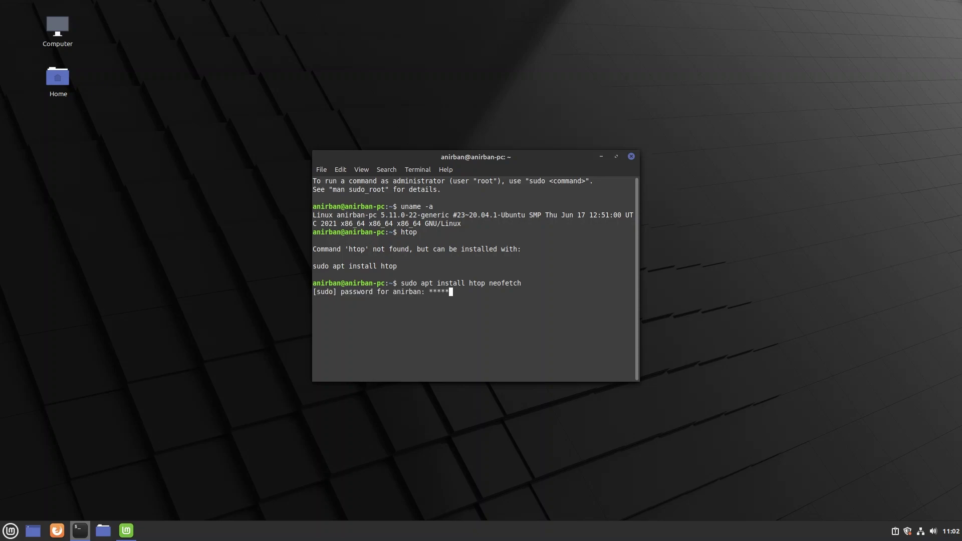
key(Return)
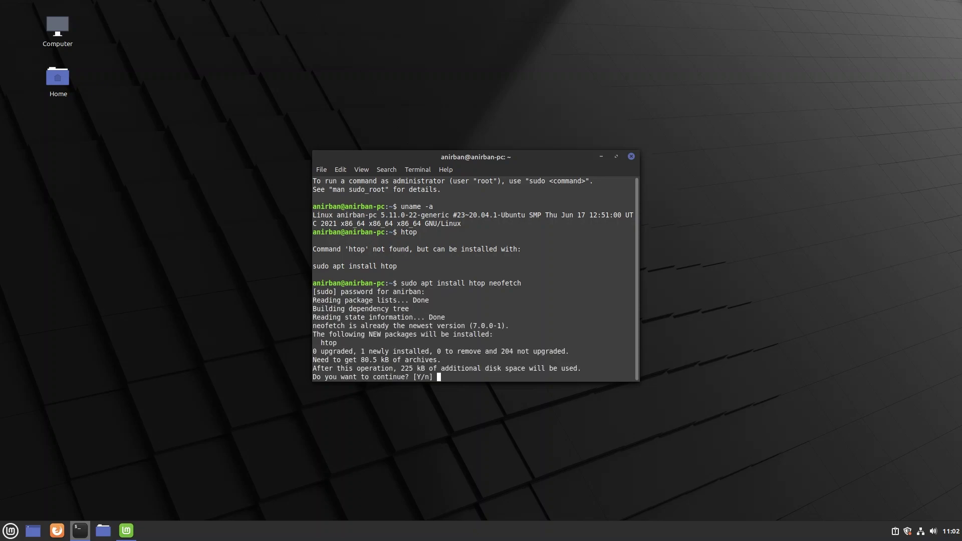
text(y)
key(Return)
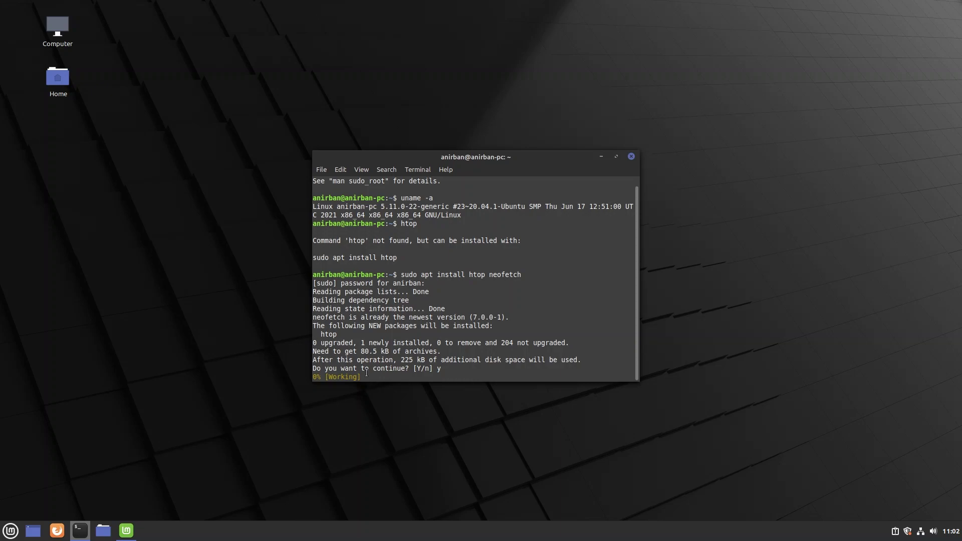
click(422, 170)
click(506, 170)
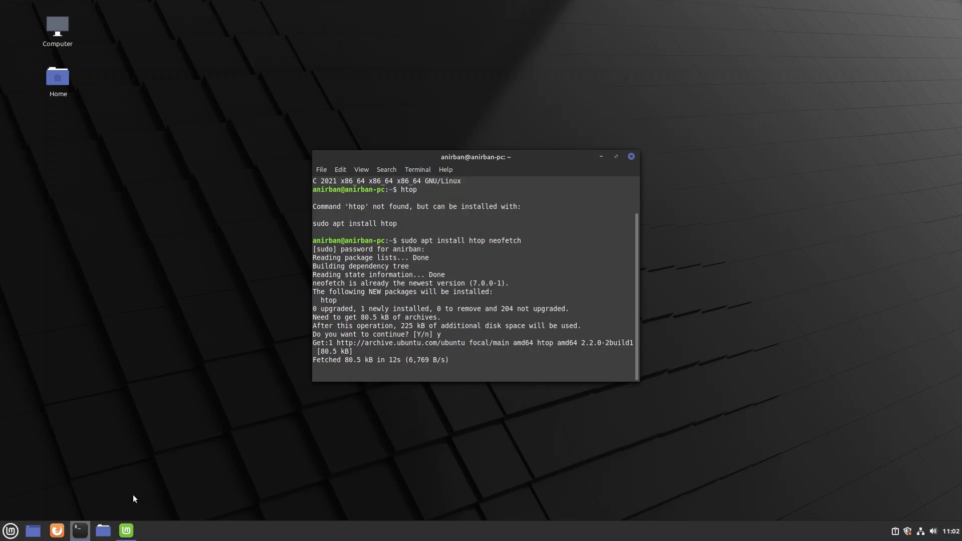
right_click(85, 529)
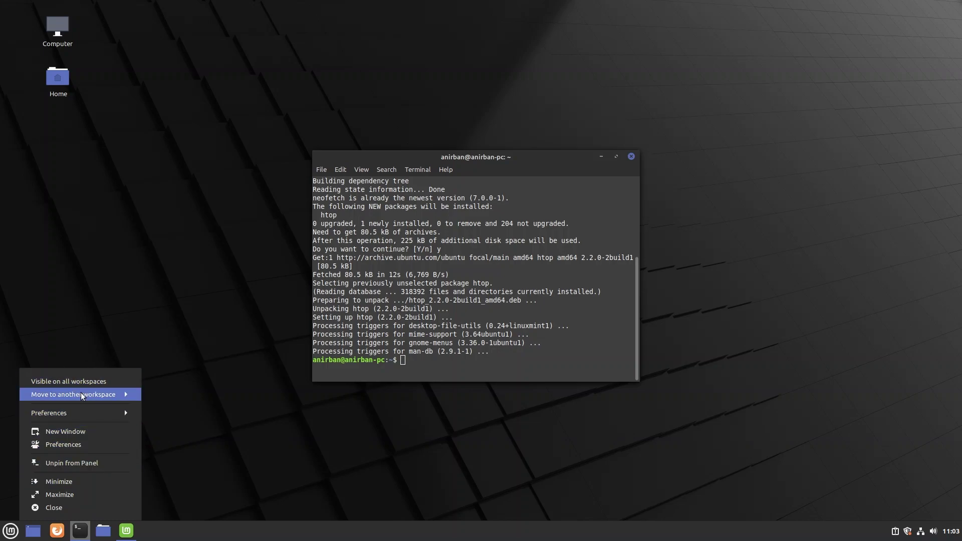
click(430, 371)
- Clear the terminal and display the system summary with neofetch
text(clear)
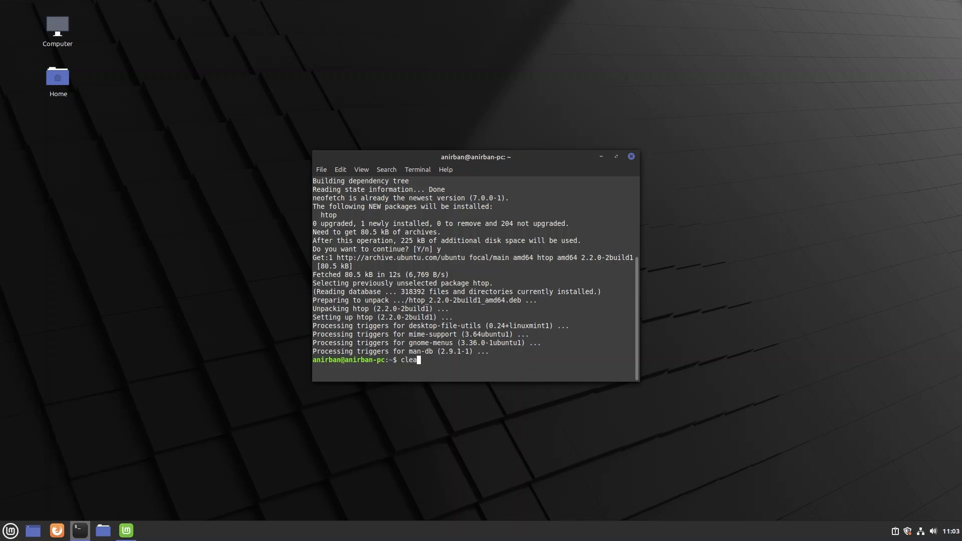
key(Return)
text(neofetch)
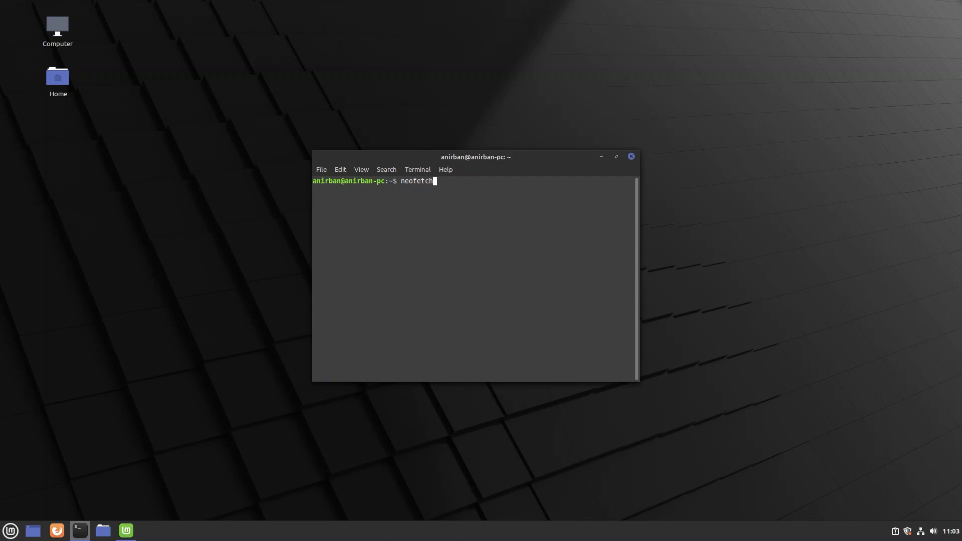
key(Return)
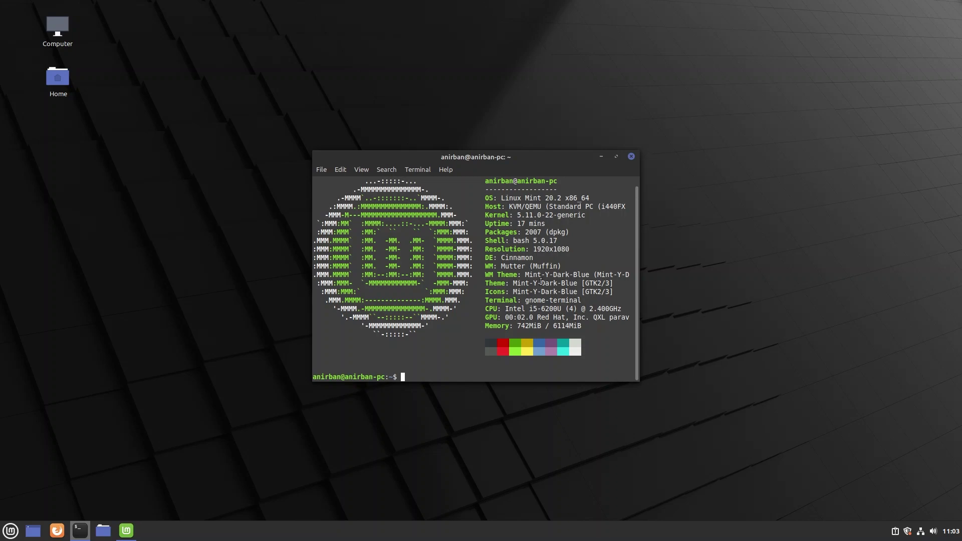
- Clear the terminal, examine the running processes and memory use with htop, and close the terminal window
text(clear)
key(Return)
text(htop)
key(Return)
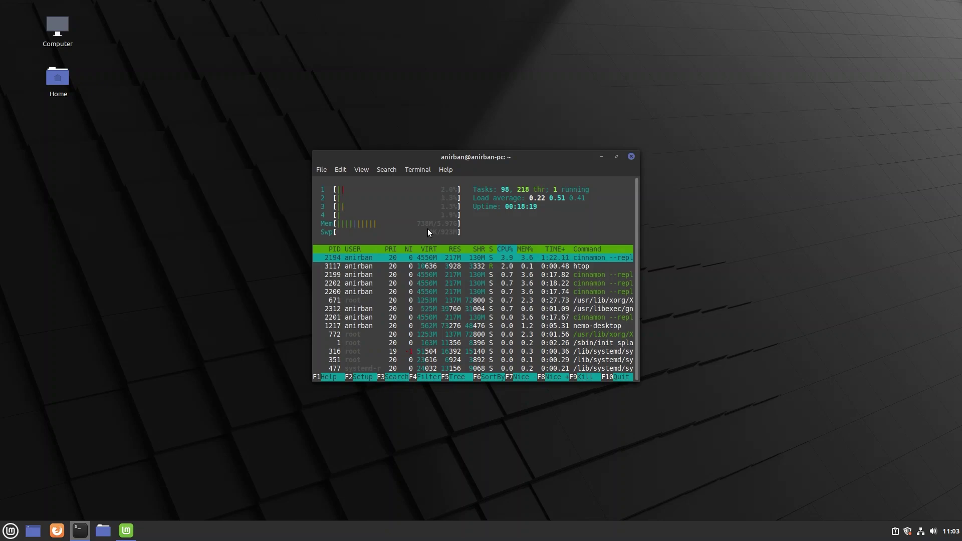
click(631, 157)
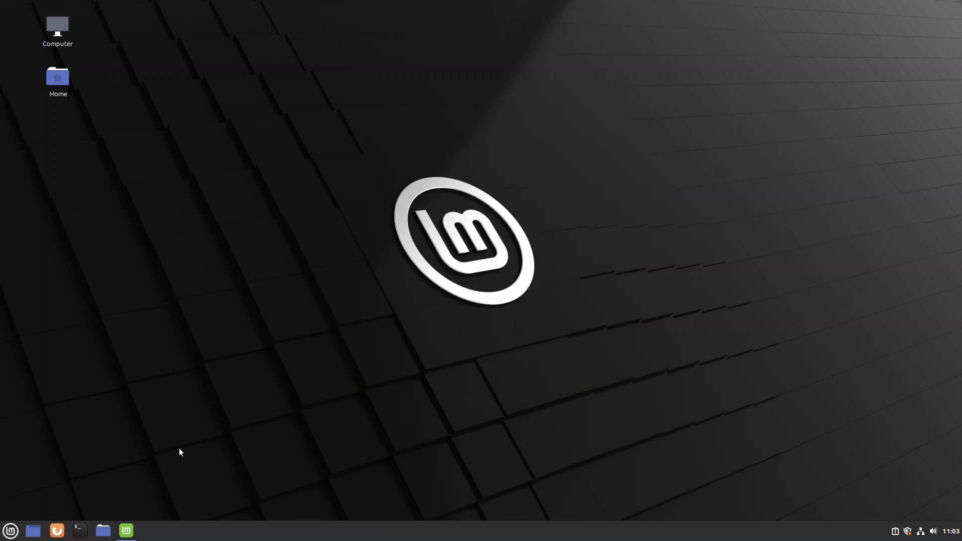
- Search the installed applications for "about" and clear the search term
click(7, 532)
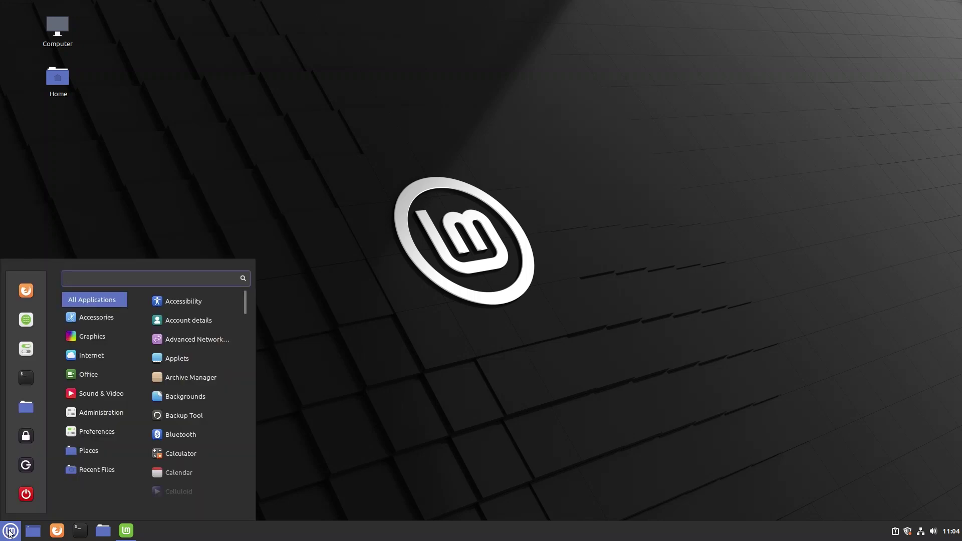
text(about)
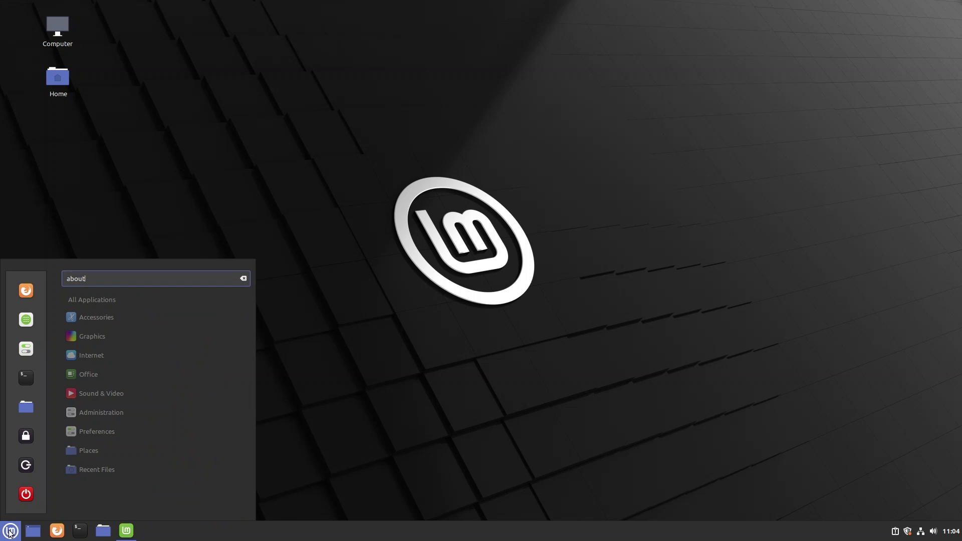
key(BackSpace)
key(BackSpace)
key(BackSpace)
key(BackSpace)
key(BackSpace)
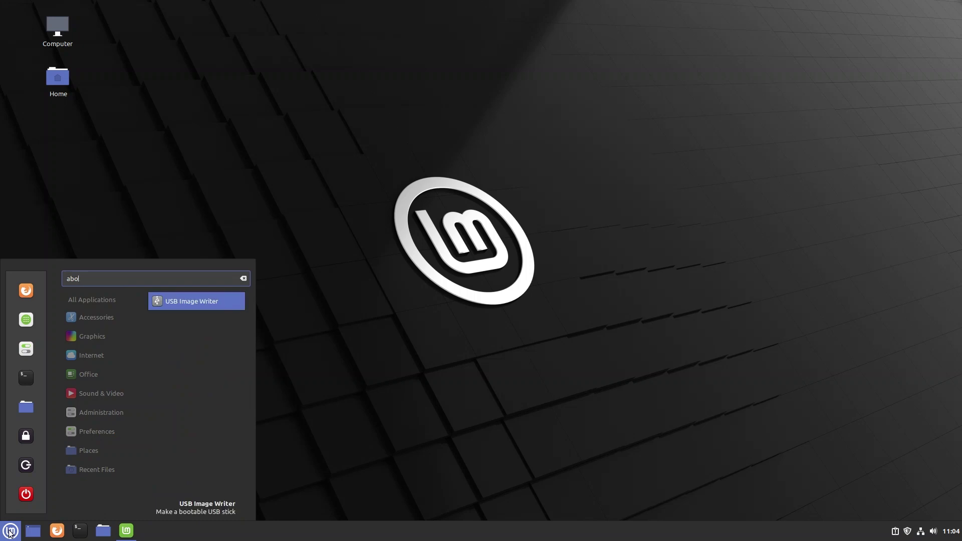
- Search the applications for "settings", open System Settings, and examine the System Info page before returning to the overview
text(settings)
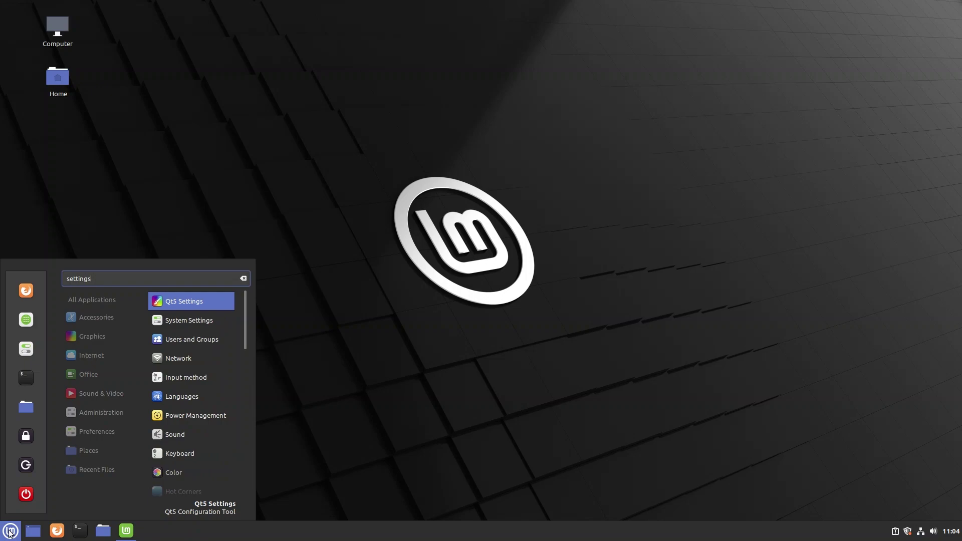
key(Down)
key(Return)
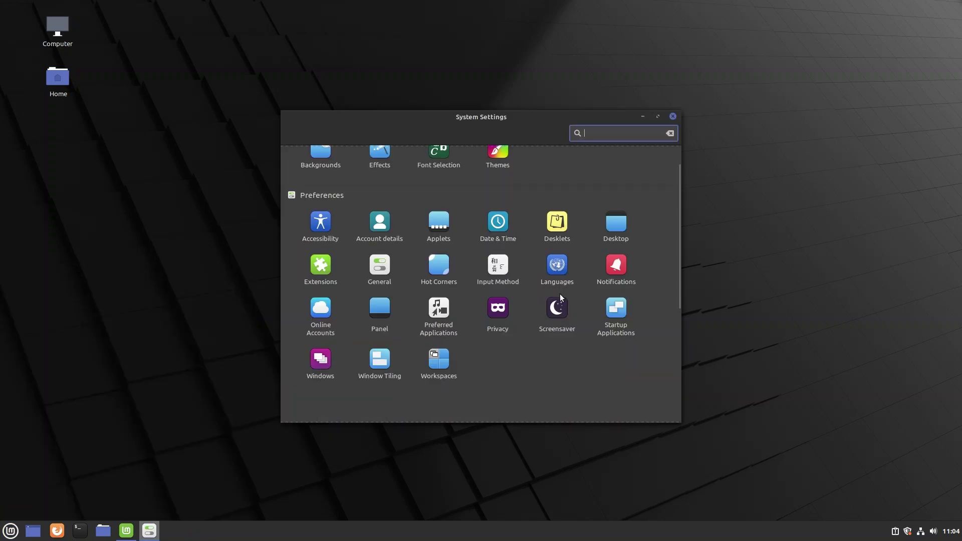
scroll(560, 297, down, 5)
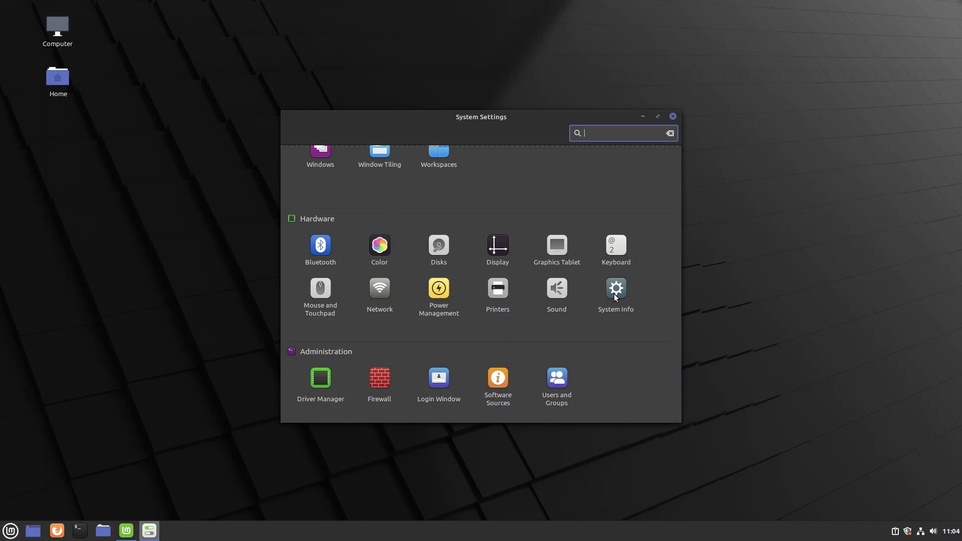
click(614, 294)
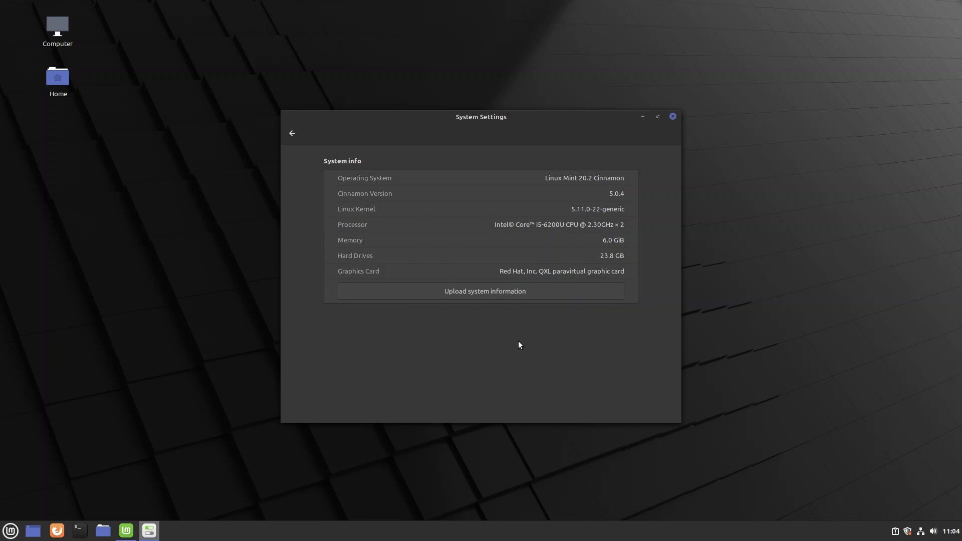
click(294, 139)
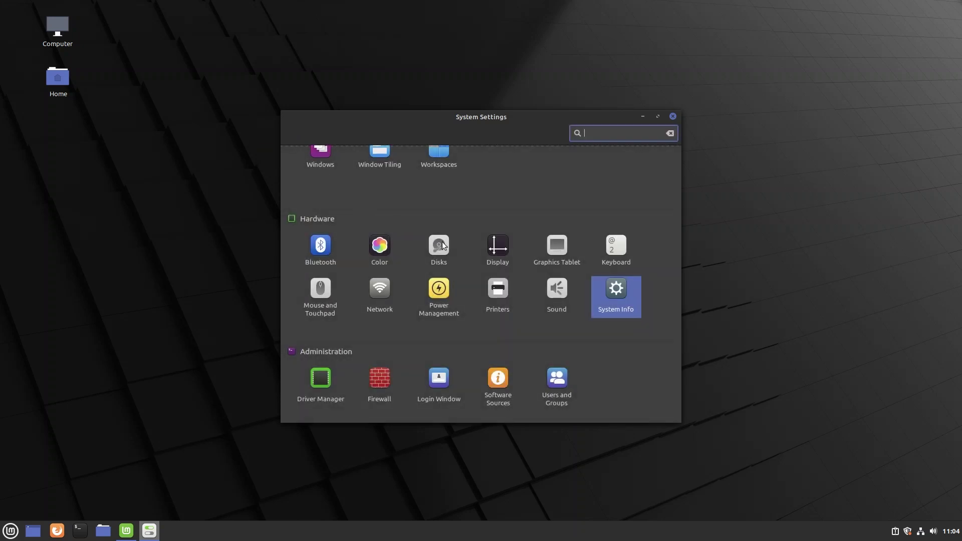
- Examine all settings categories in the maximized window, restore the window size, and open the Themes settings
scroll(555, 217, up, 5)
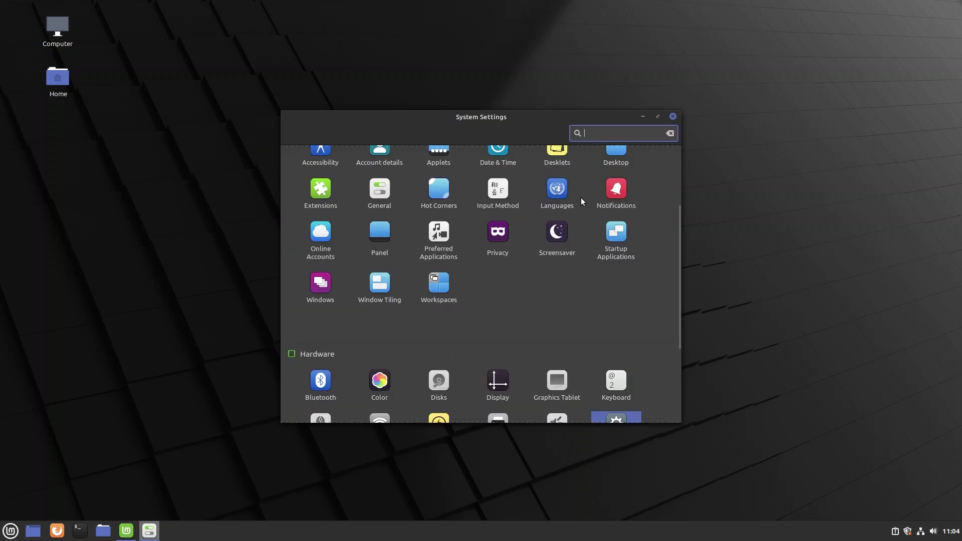
click(657, 117)
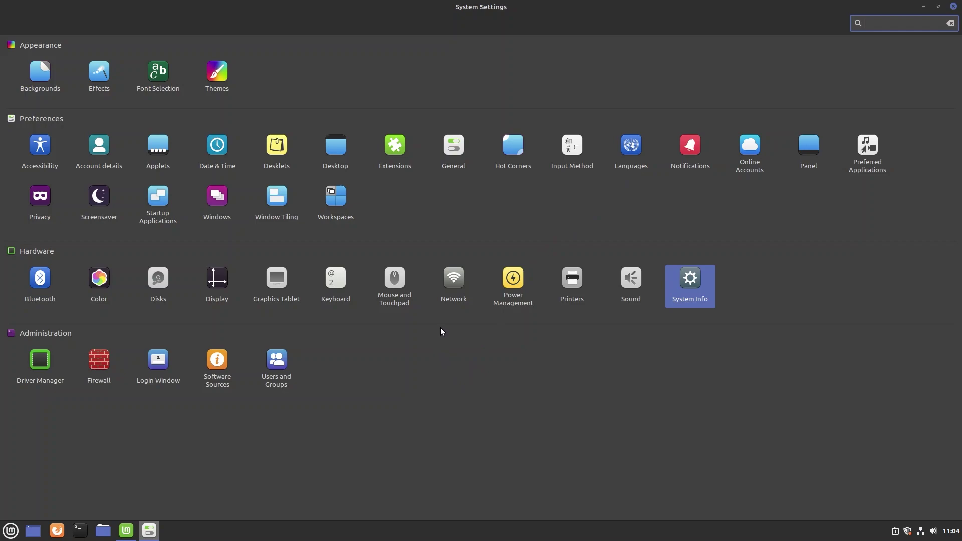
click(939, 7)
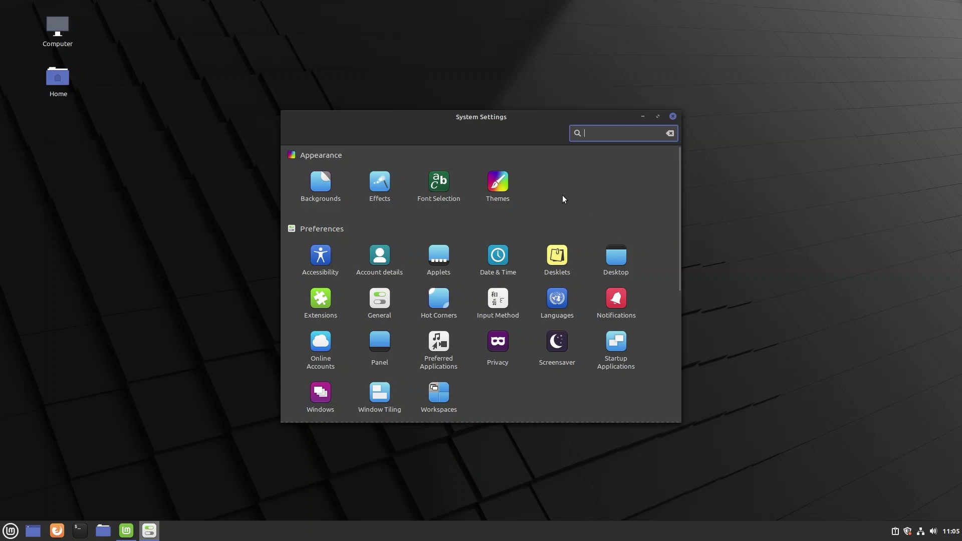
click(496, 182)
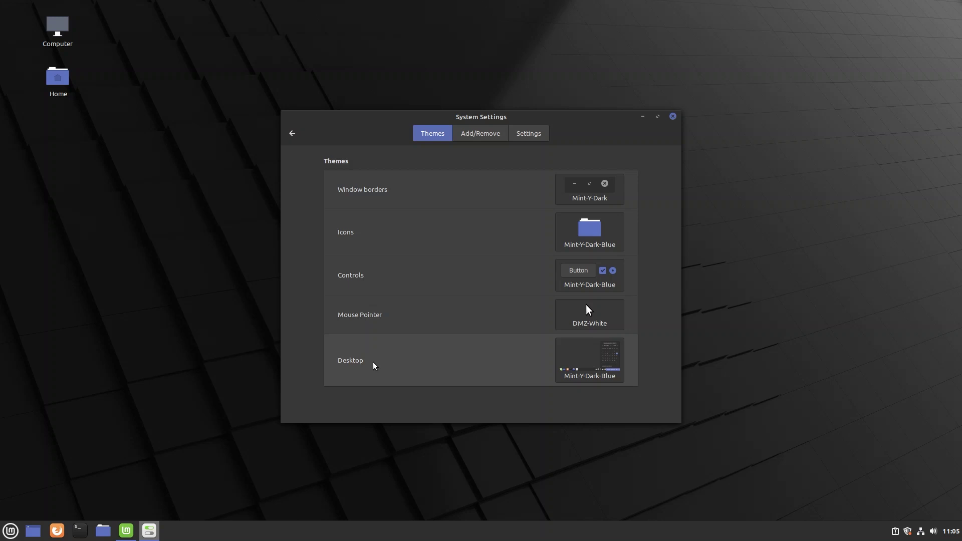
- Try the Mint-X window borders and switch them back to Mint-Y-Dark
click(590, 192)
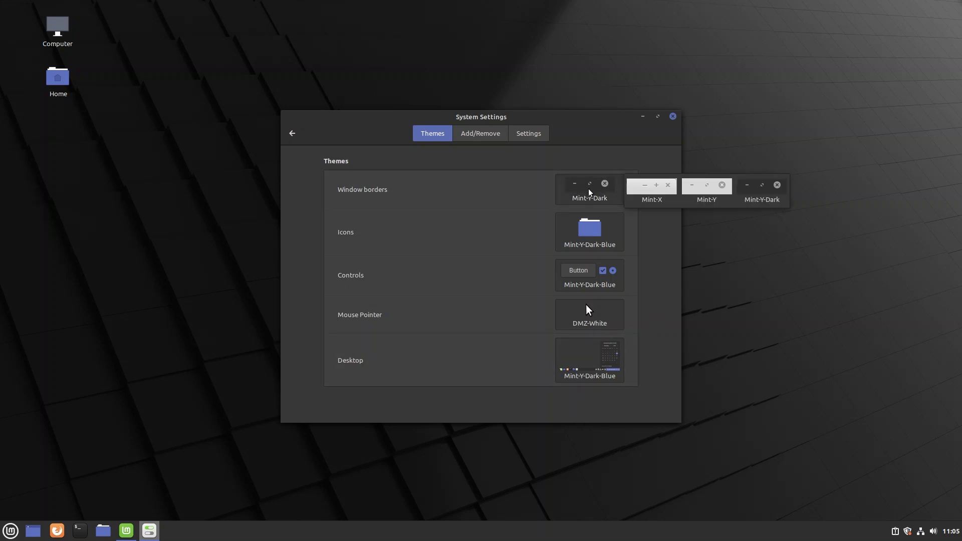
click(664, 193)
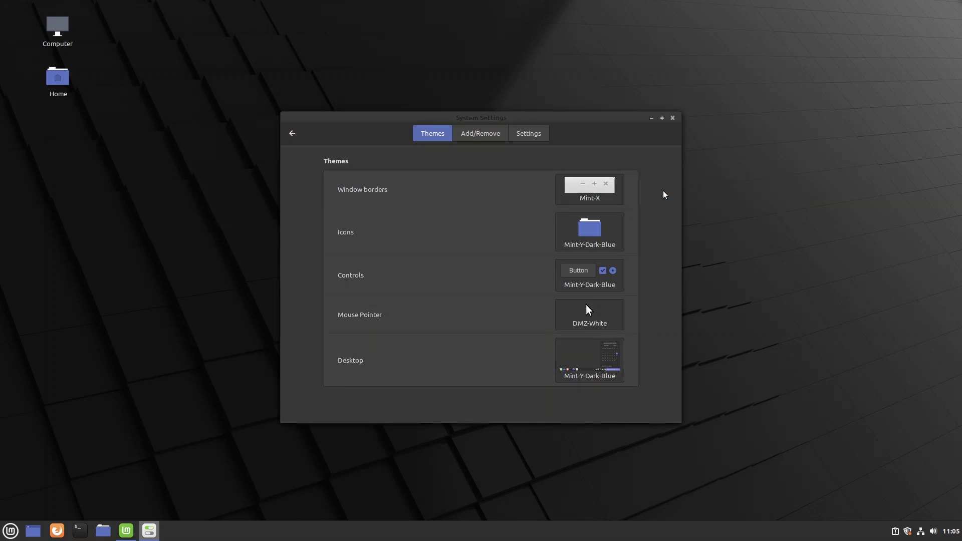
click(596, 187)
click(754, 203)
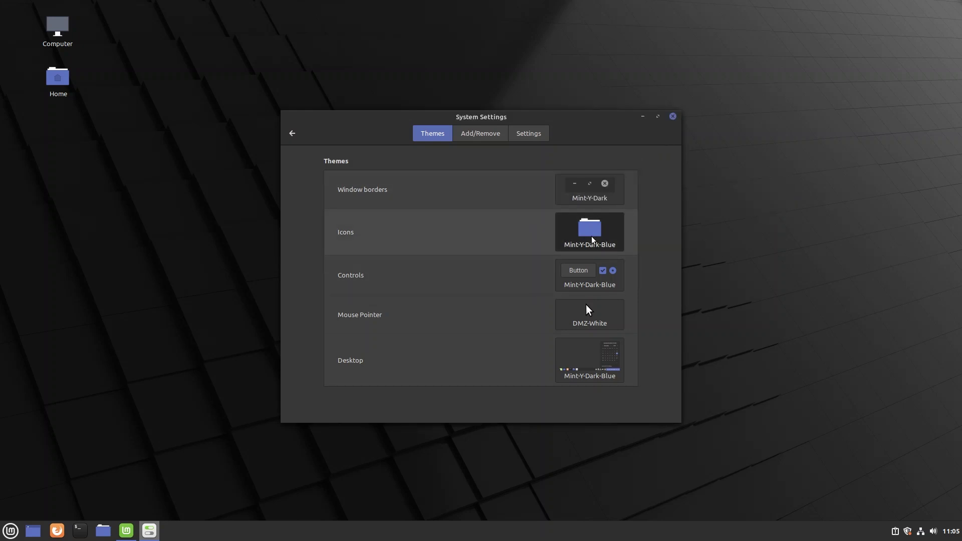
- Set the icon theme to Mint-Y and check the new icons in the applications menu
click(592, 240)
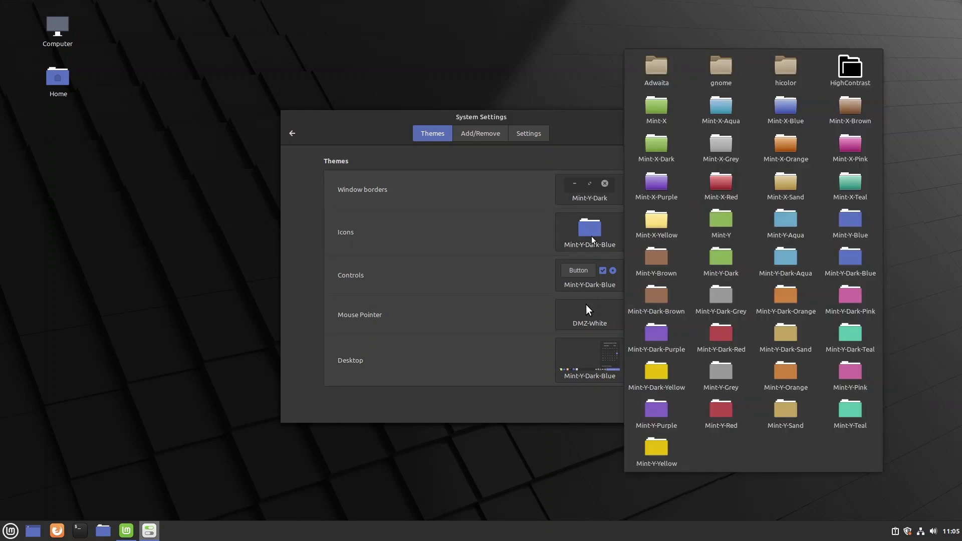
click(742, 230)
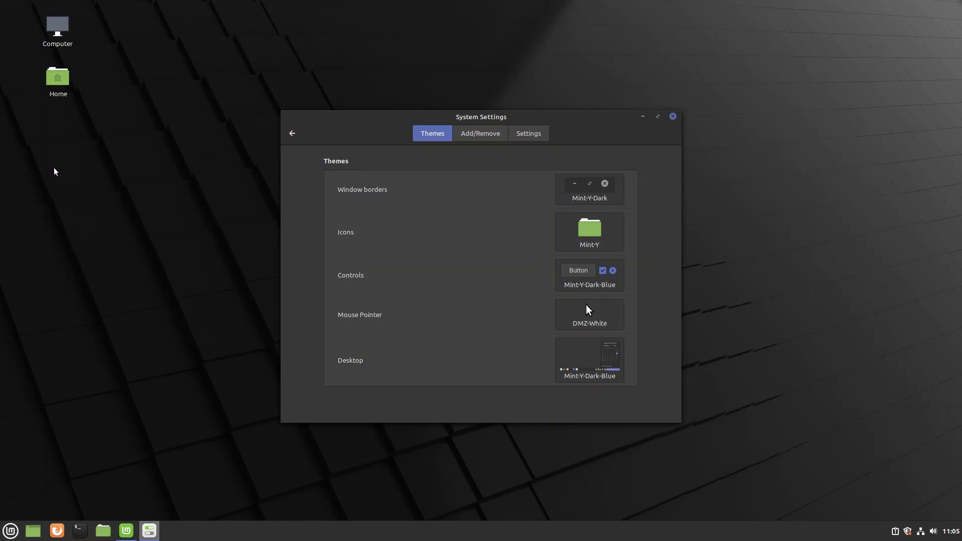
click(11, 530)
- Set the controls theme to Mint-Y-Dark-Orange and check the applications menu for its effect
click(586, 270)
click(586, 271)
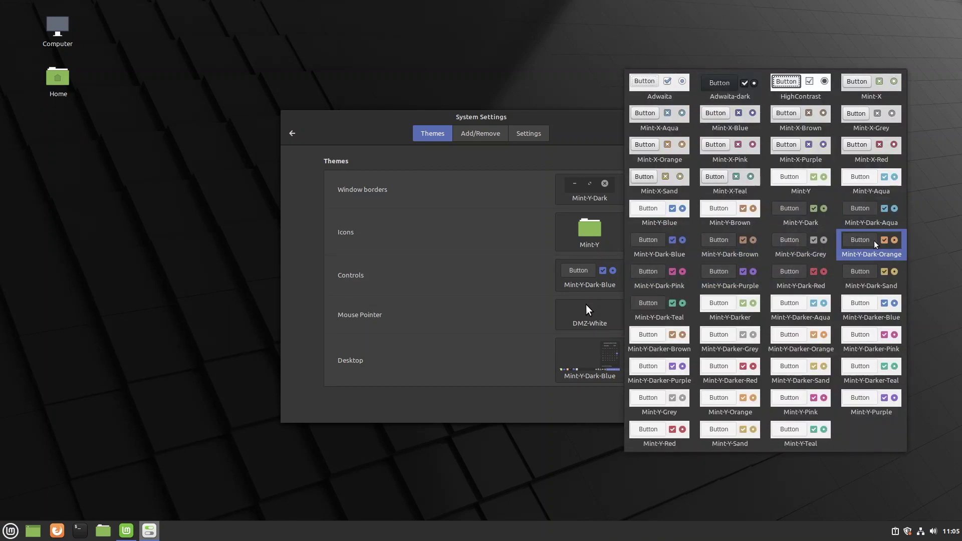
click(858, 245)
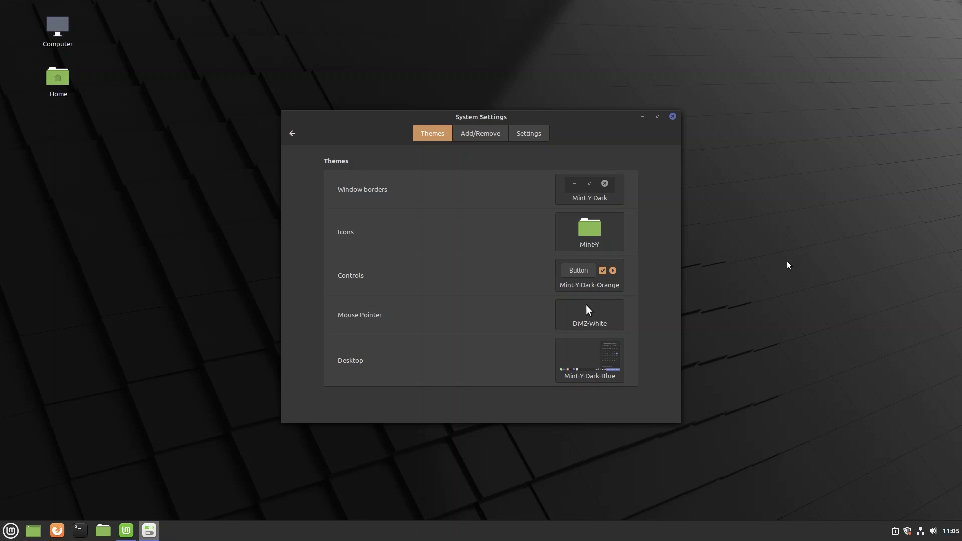
key(super)
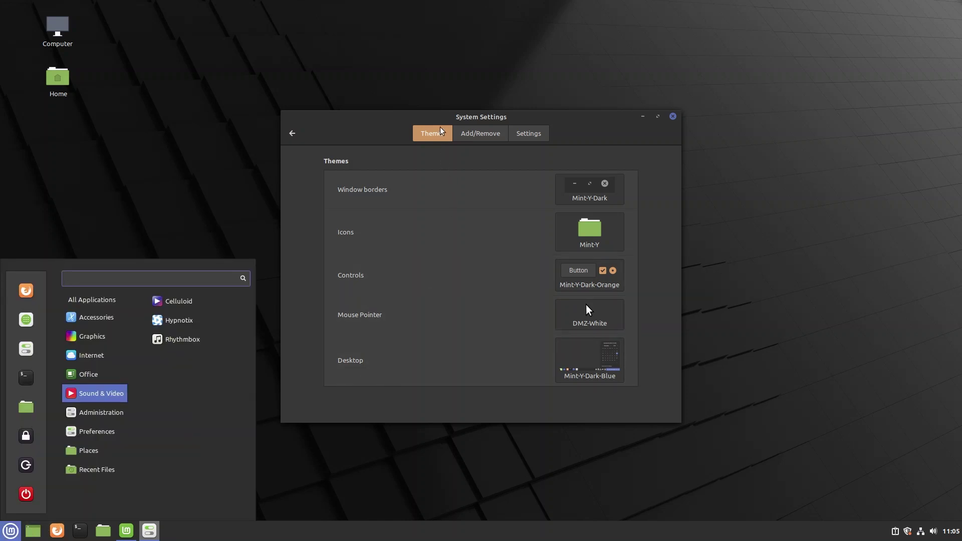
- Glance at the theme Add/Remove and Settings pages and return to the theme choices
click(489, 134)
click(492, 133)
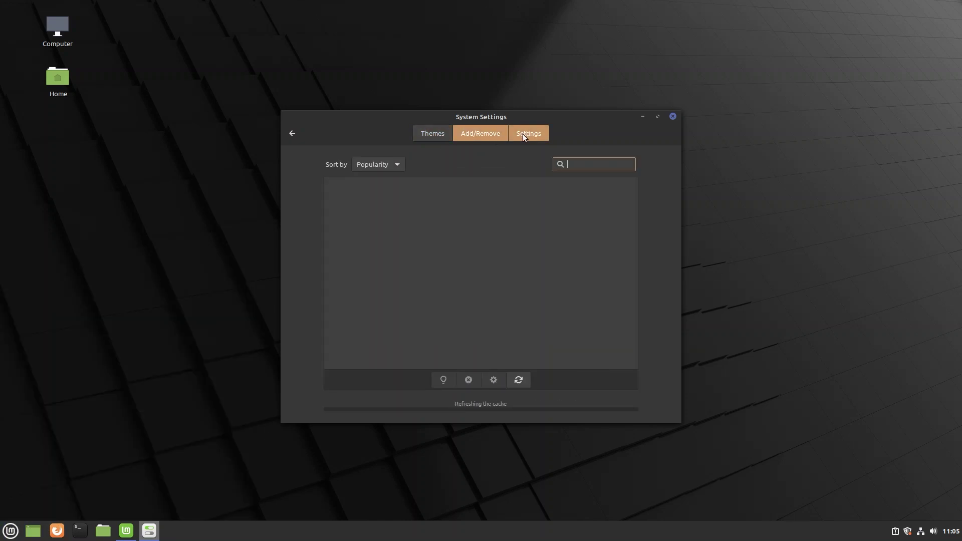
click(527, 134)
click(442, 135)
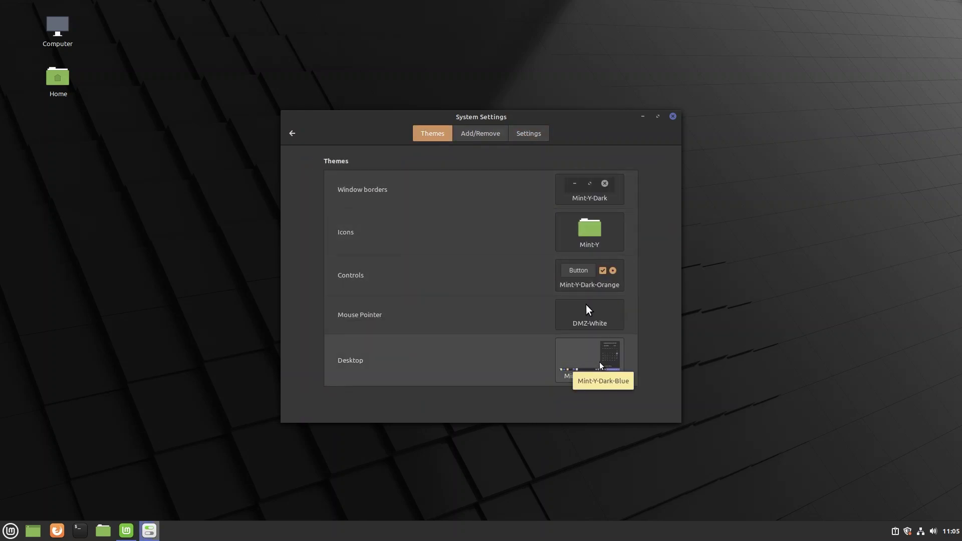
- Set the desktop theme to Mint-Y-Dark-Sand and check its accent colour in the applications menu
click(584, 367)
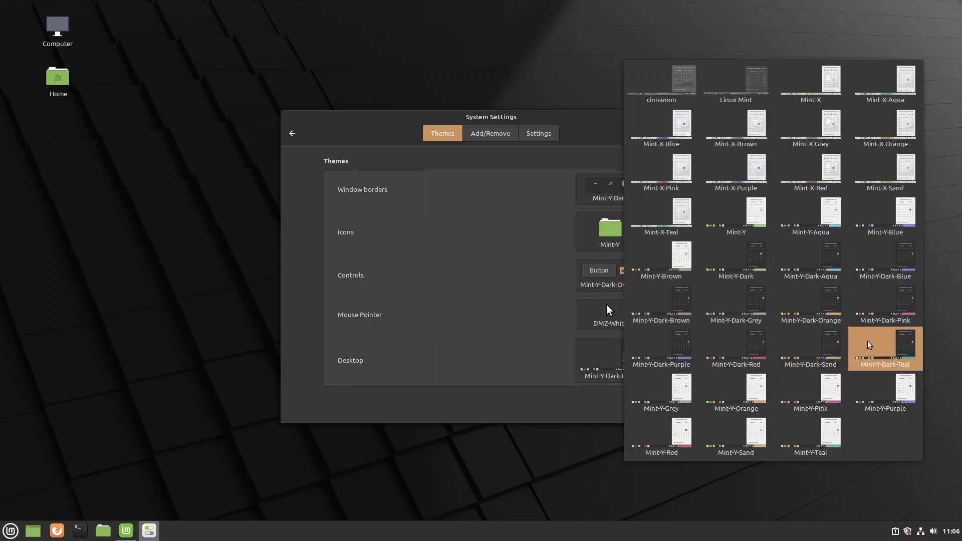
click(813, 349)
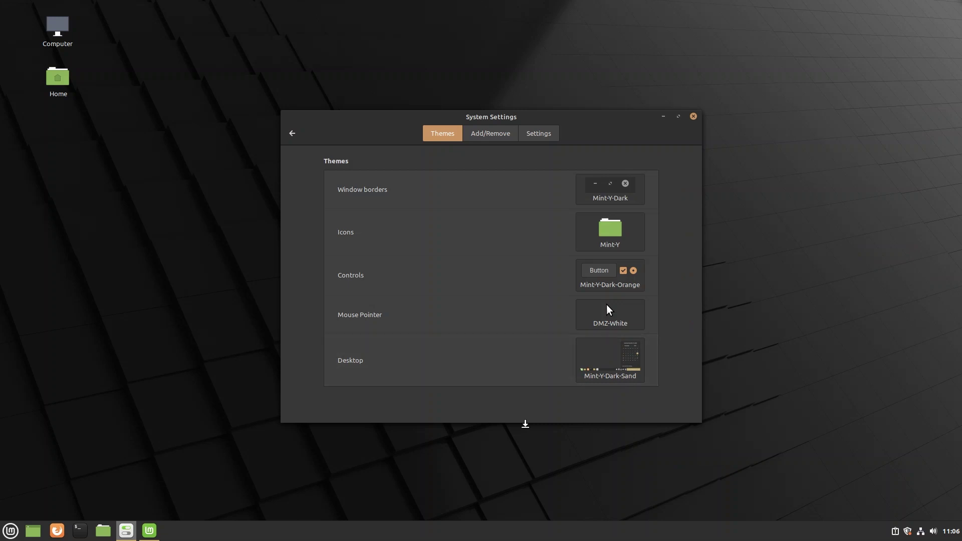
click(19, 537)
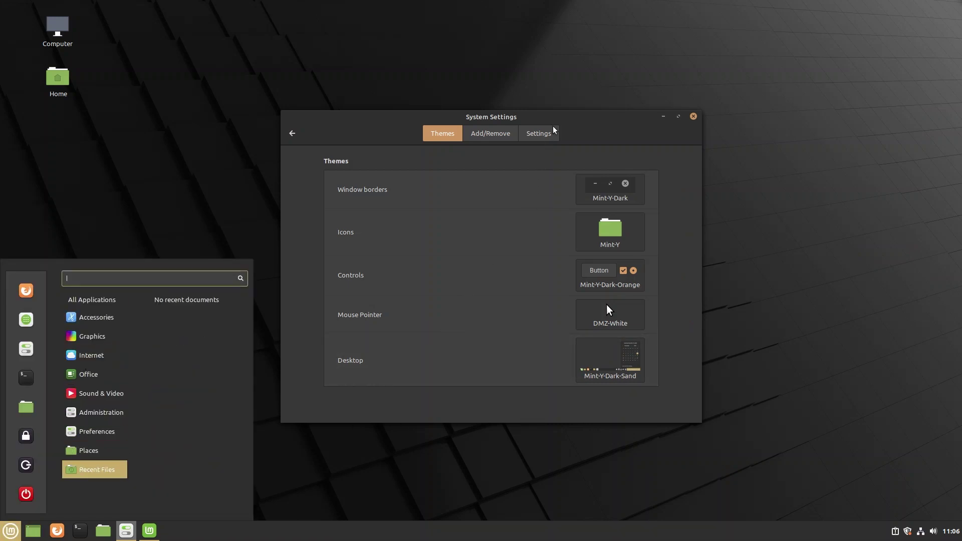
click(580, 134)
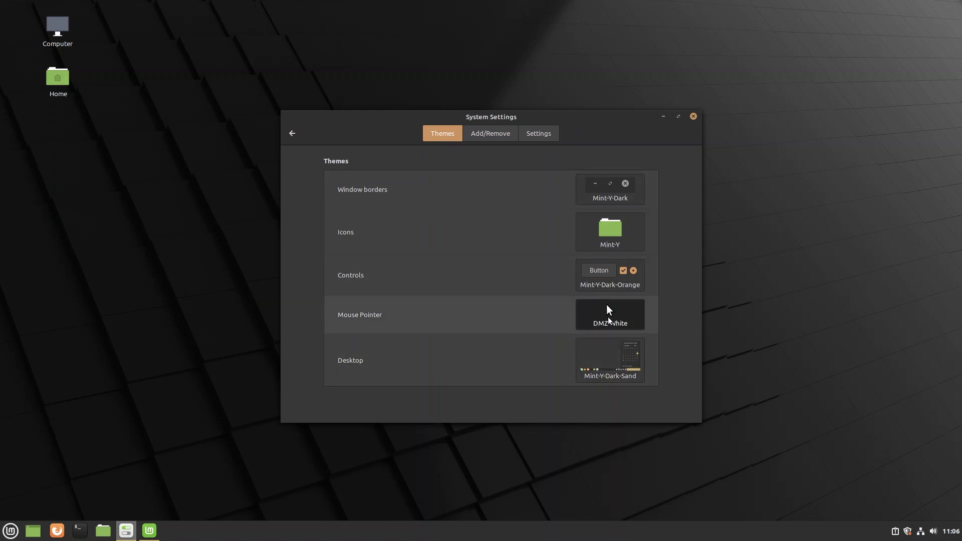
- Try the Adwaita mouse pointer and switch it back to DMZ-White
click(608, 317)
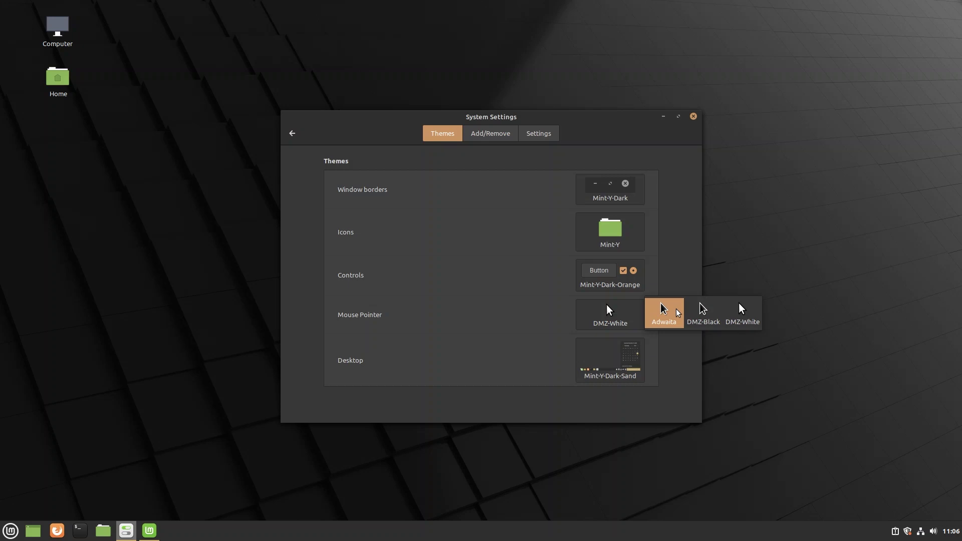
click(678, 312)
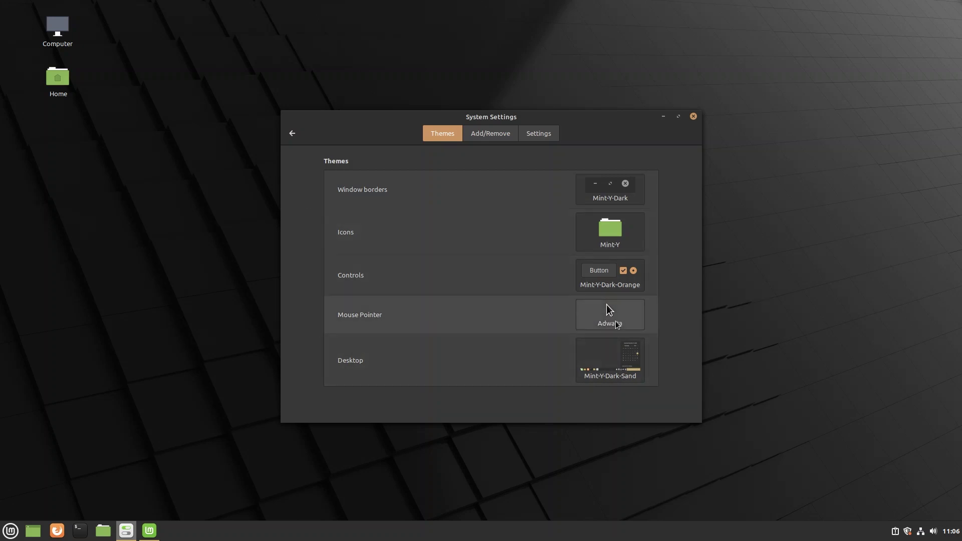
click(615, 320)
click(736, 320)
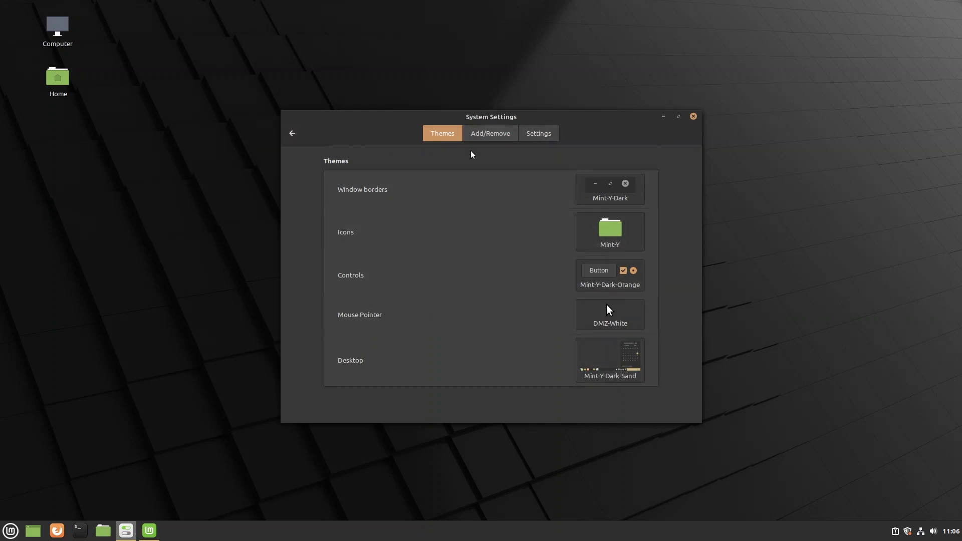
- Examine the downloadable themes and the miscellaneous and scrollbar theme options, and return to the settings overview
click(491, 133)
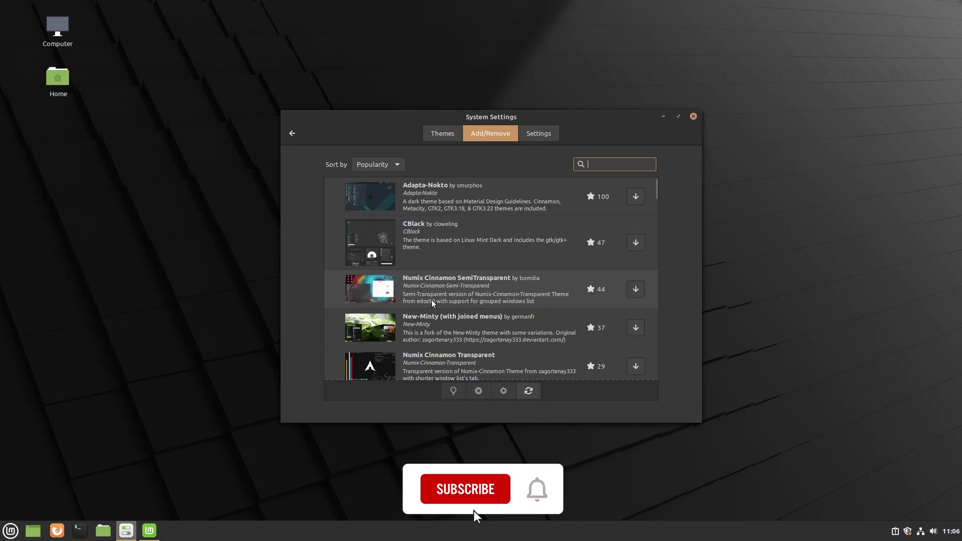
click(546, 133)
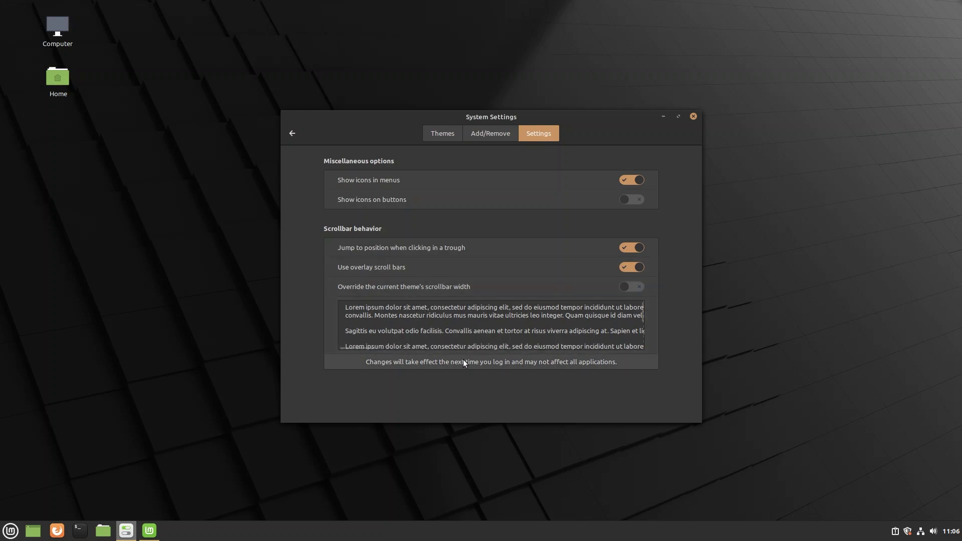
click(292, 134)
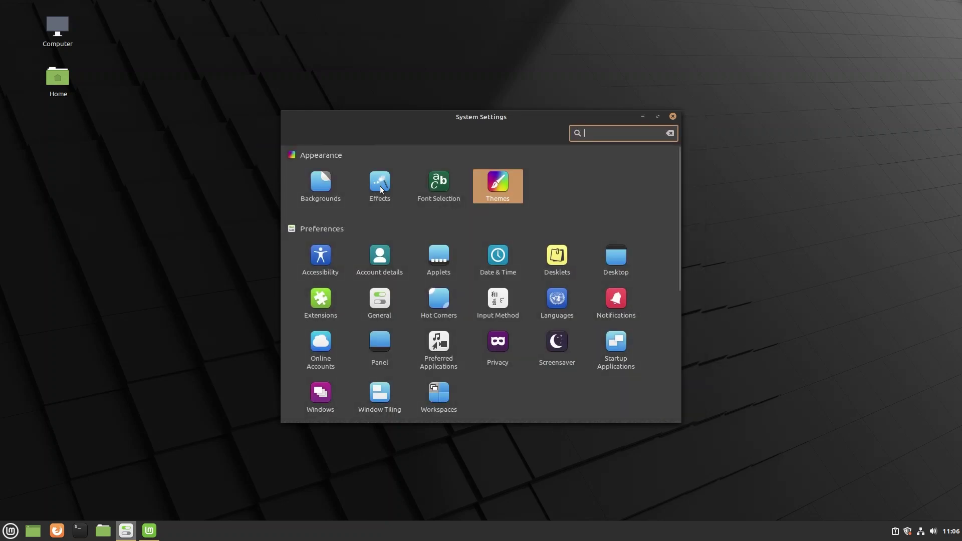
- Open the Backgrounds settings and browse the wallpapers in the Linux Mint, Ulyana and Uma collections
click(322, 180)
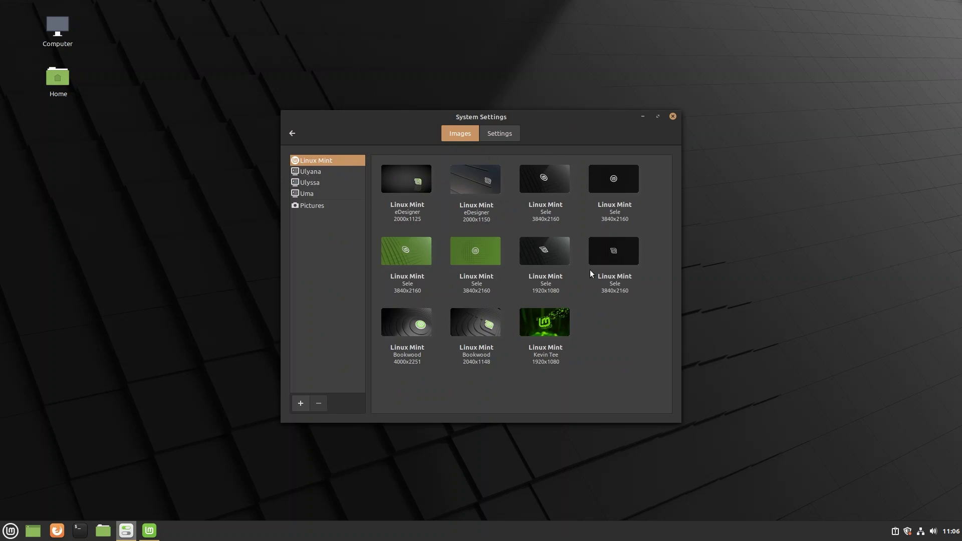
click(307, 171)
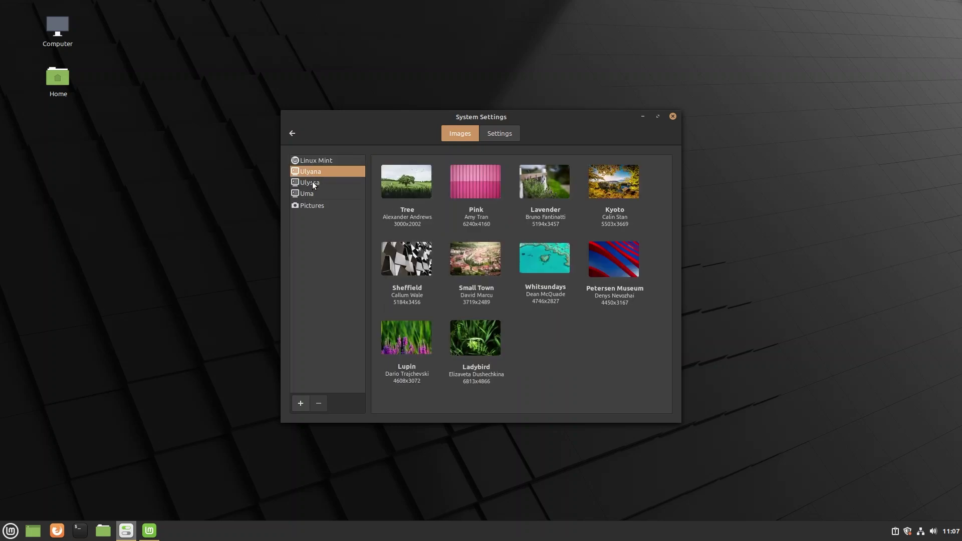
click(309, 193)
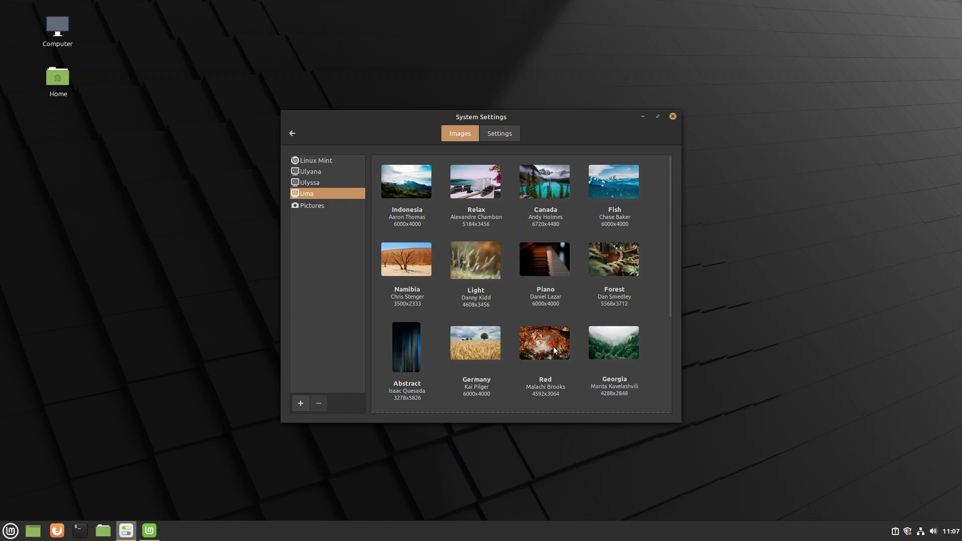
- Set the Georgia image from the Uma collection as the desktop background and return to the settings overview
click(611, 350)
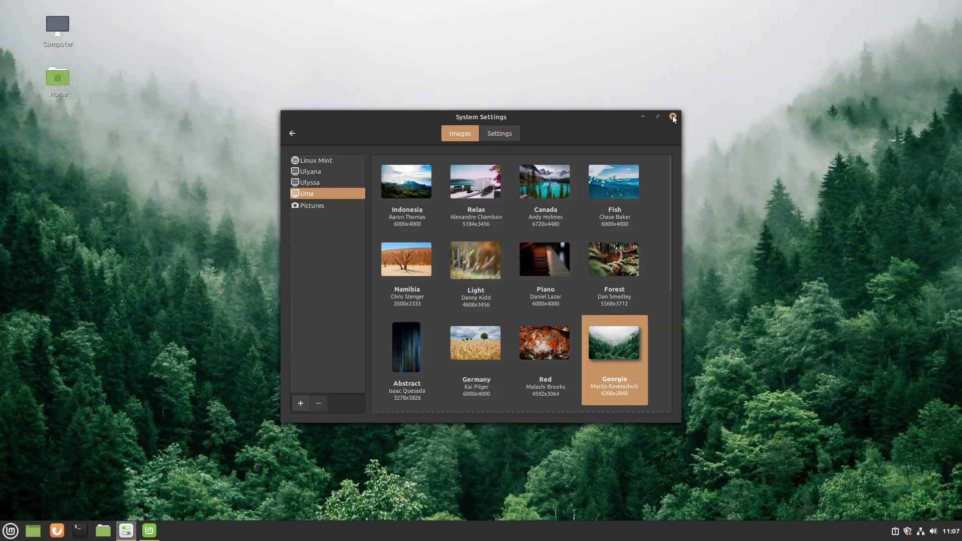
click(291, 133)
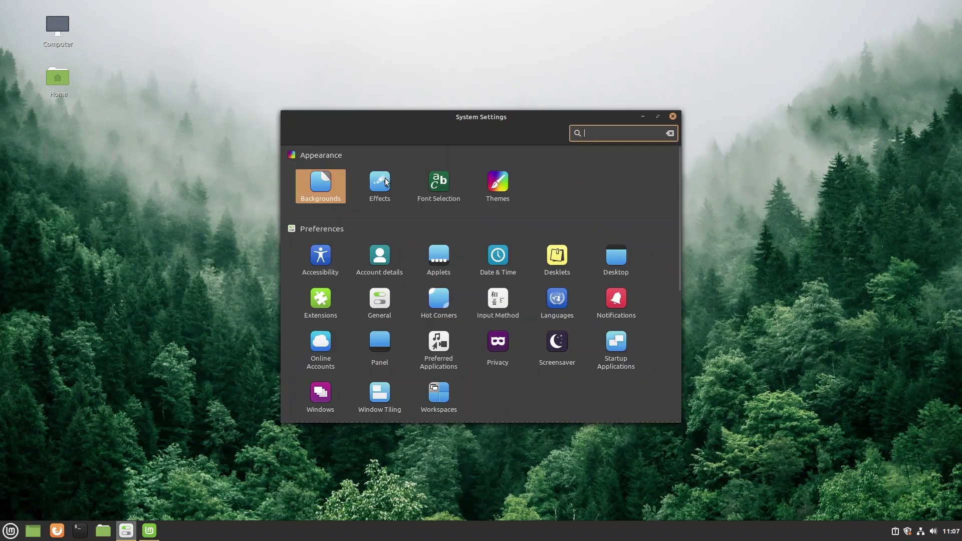
- Examine the Effects settings, briefly switching the customize settings on and off, and return to the settings overview
click(384, 179)
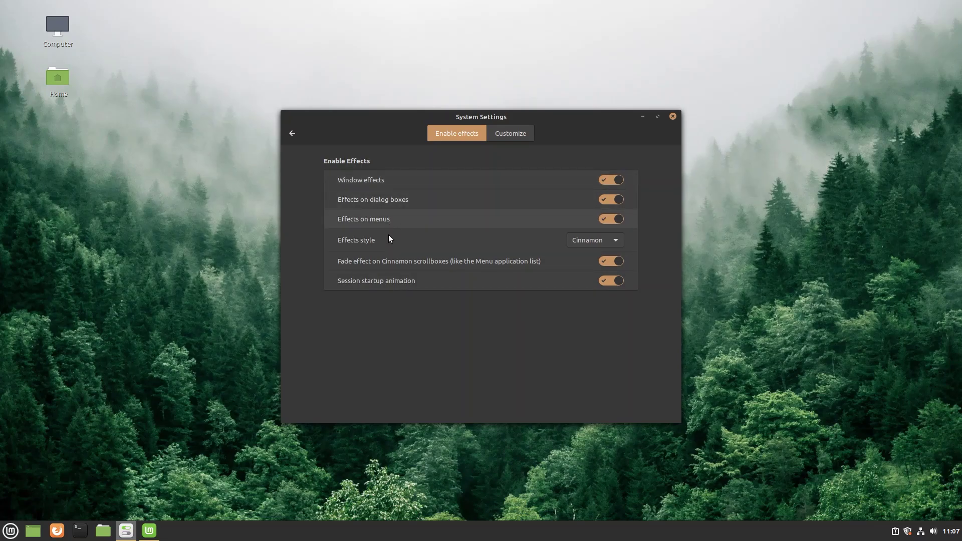
click(508, 140)
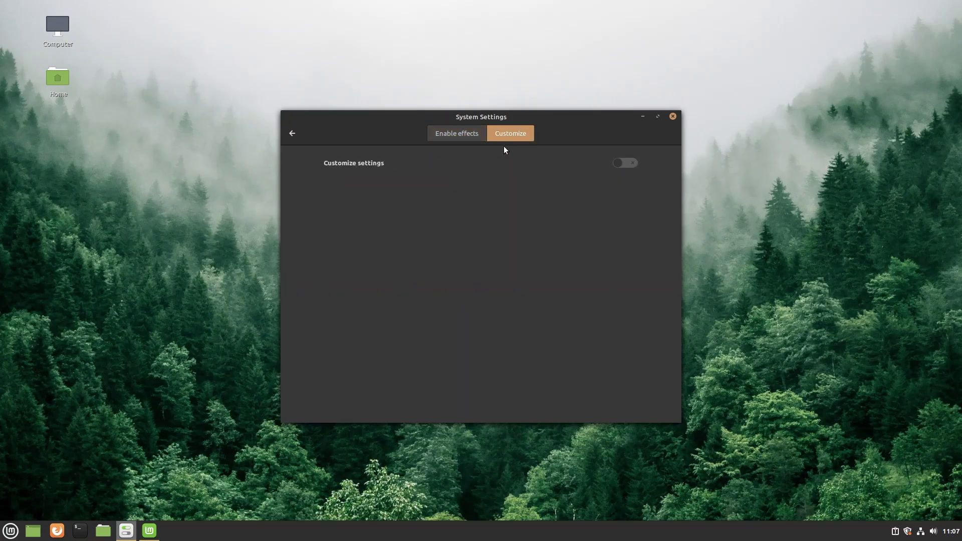
click(621, 164)
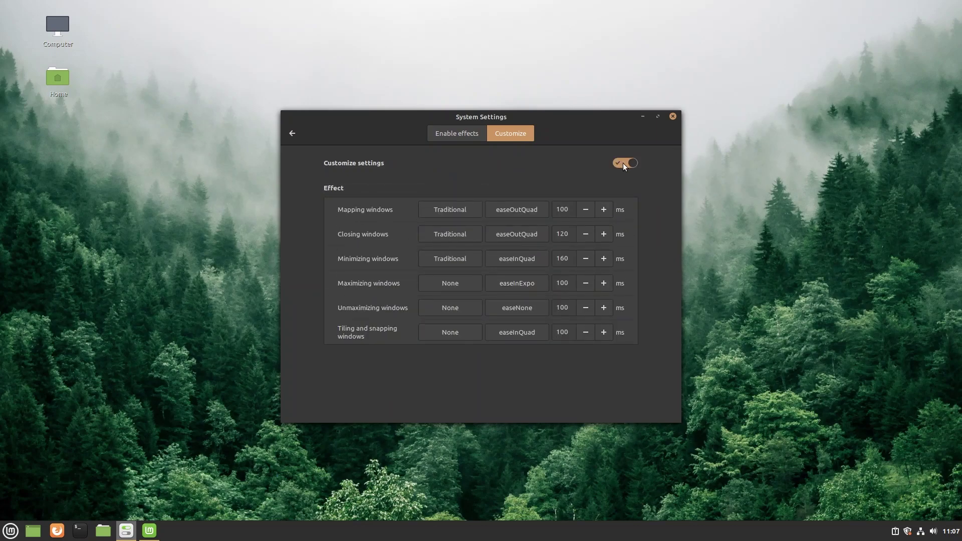
click(624, 163)
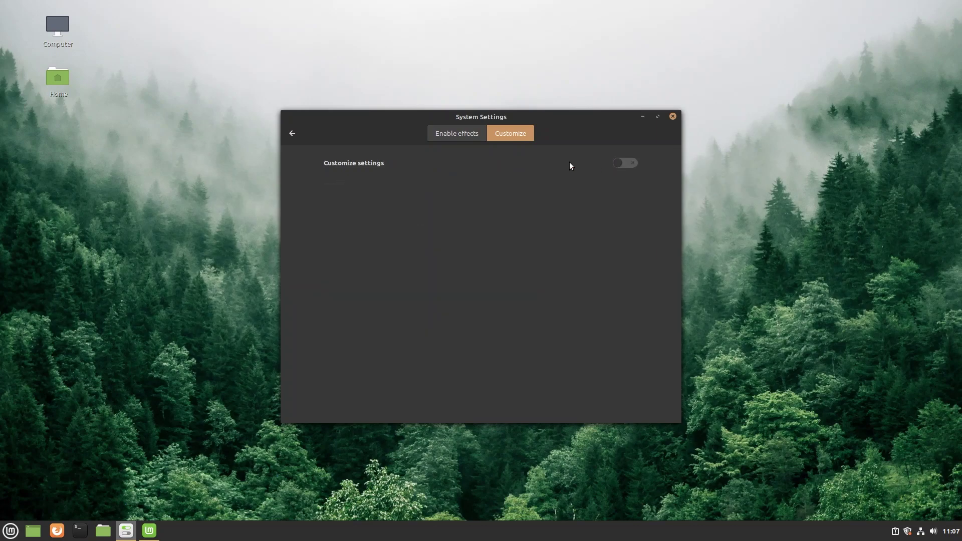
click(293, 134)
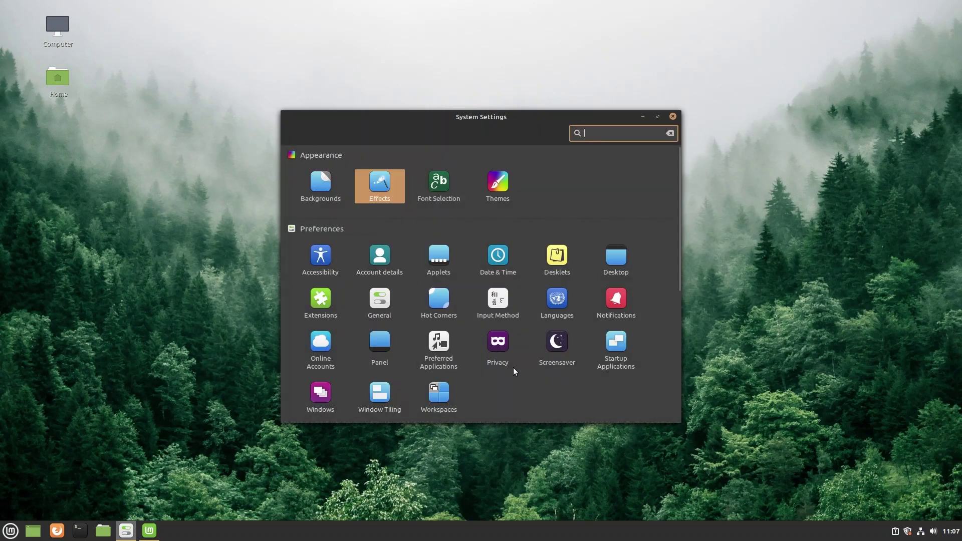
click(553, 388)
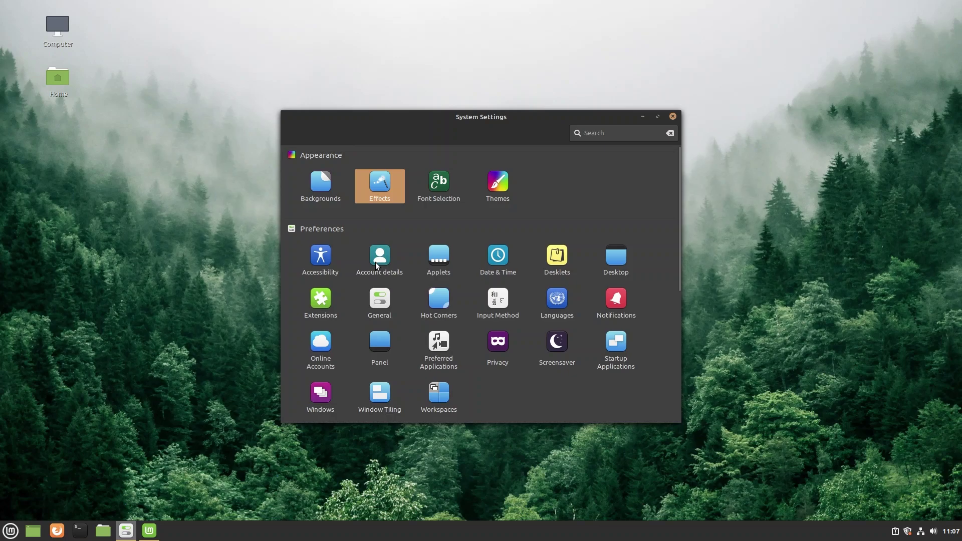
- Open the Applets settings and look through the list of installed applets
click(437, 260)
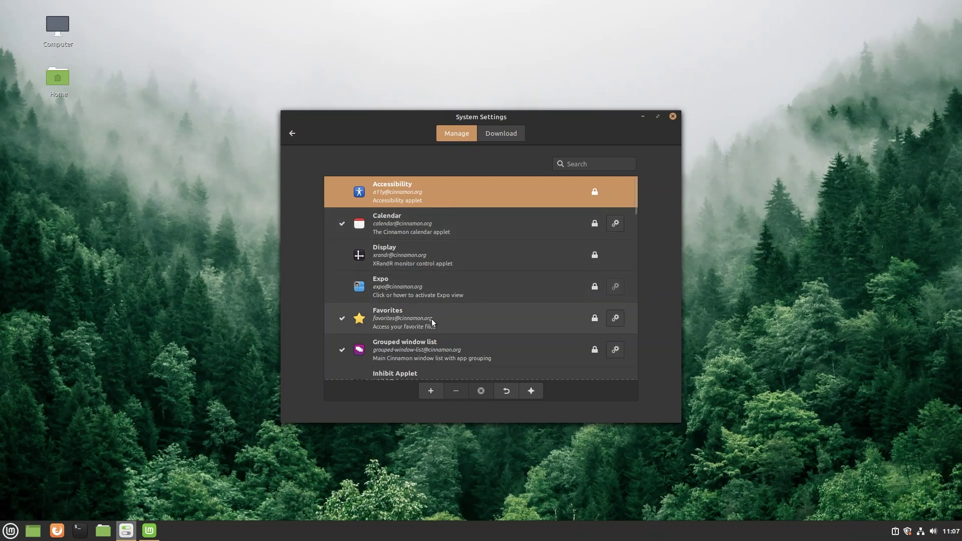
scroll(633, 215, down, 2)
scroll(634, 216, down, 5)
drag(633, 238, 638, 274)
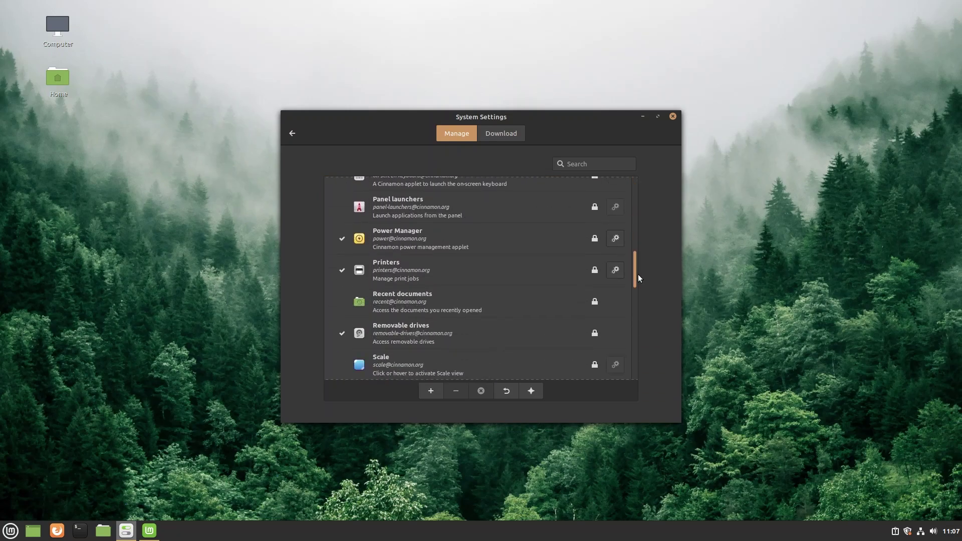
- Load the downloadable applets, check the list sorted by popularity, and return to the settings overview
click(506, 135)
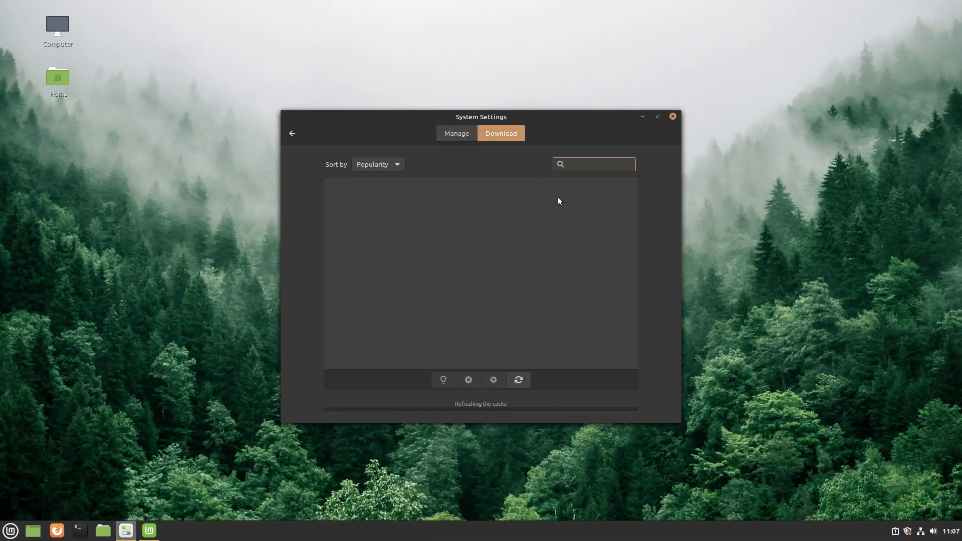
click(11, 531)
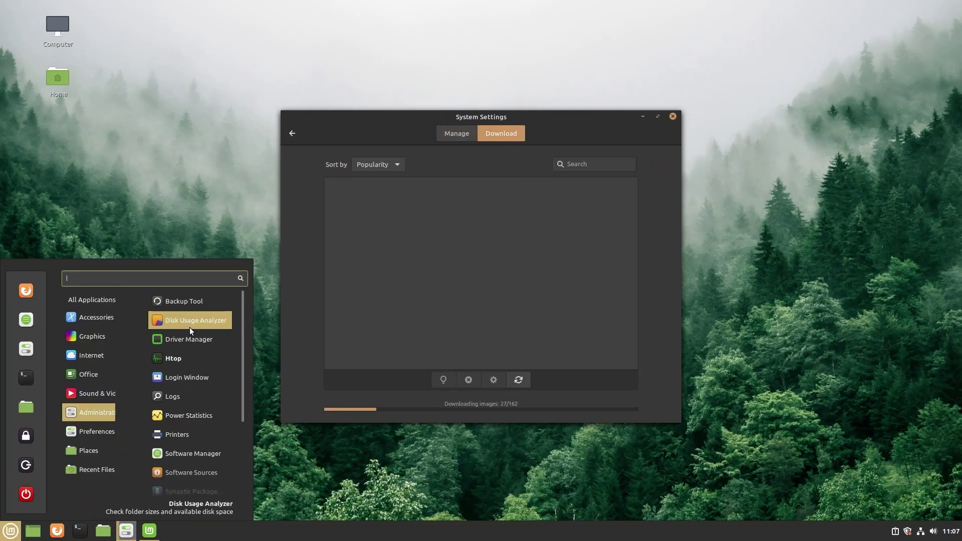
click(364, 124)
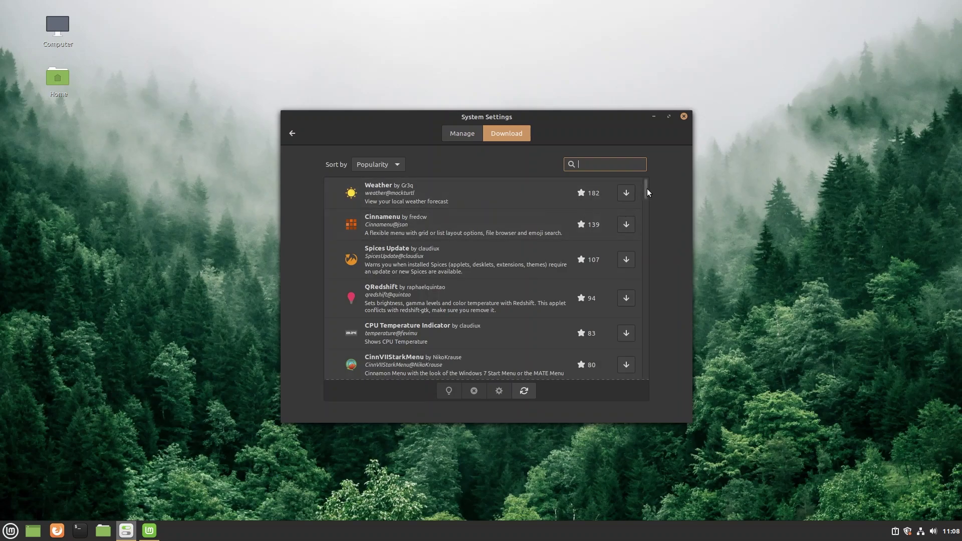
mouse_move(647, 188)
mouse_down()
mouse_move(648, 199)
mouse_move(650, 186)
mouse_up()
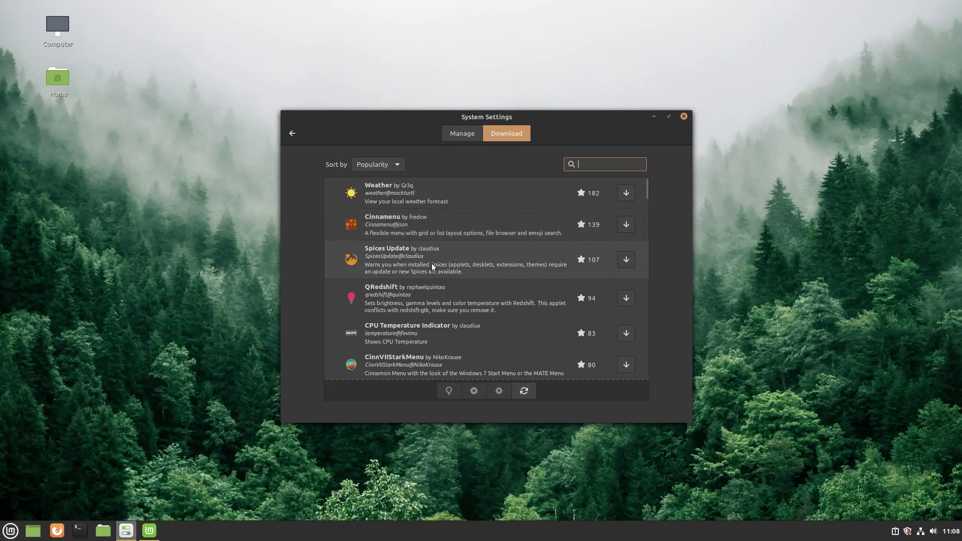
click(293, 134)
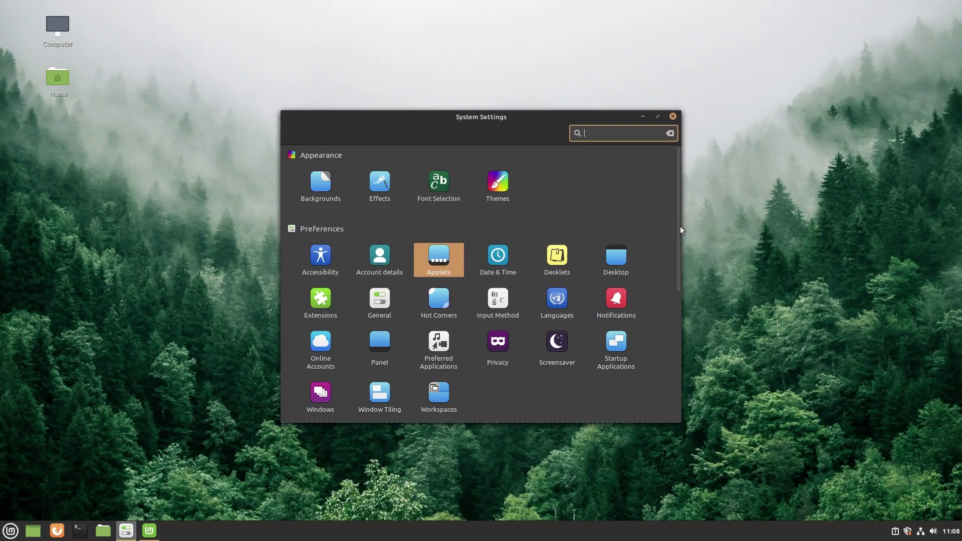
- Find the Display settings in the Hardware section, check the layout options, and return to the overview
drag(681, 227, 681, 271)
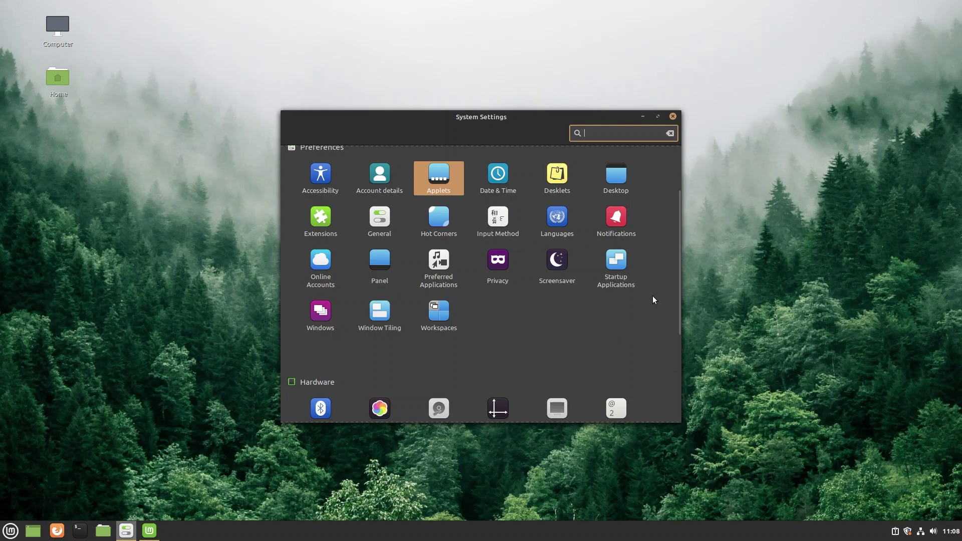
drag(678, 290, 702, 374)
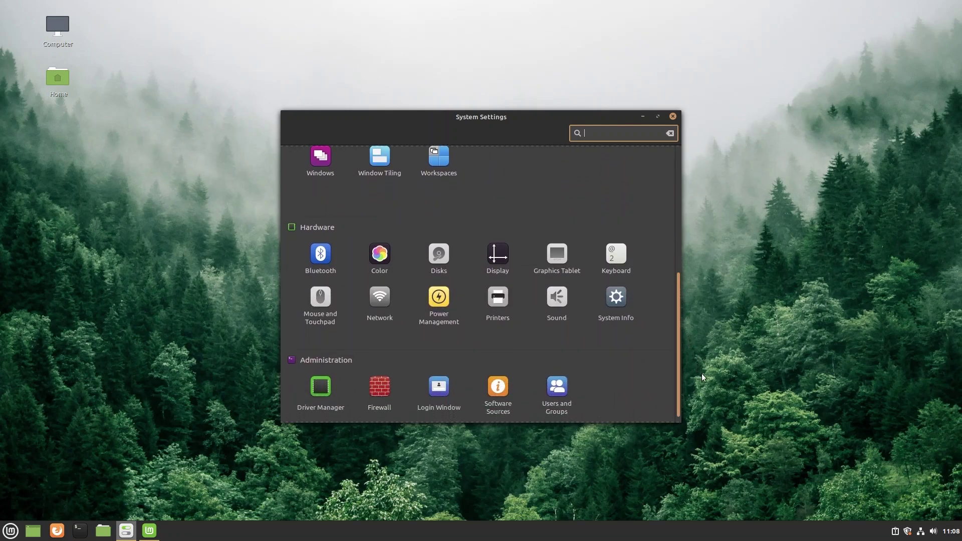
click(503, 257)
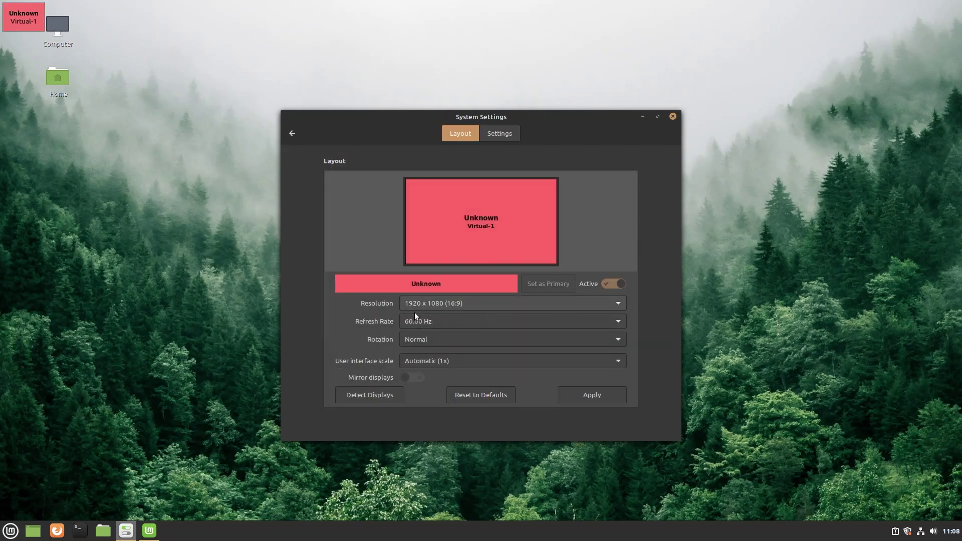
click(292, 134)
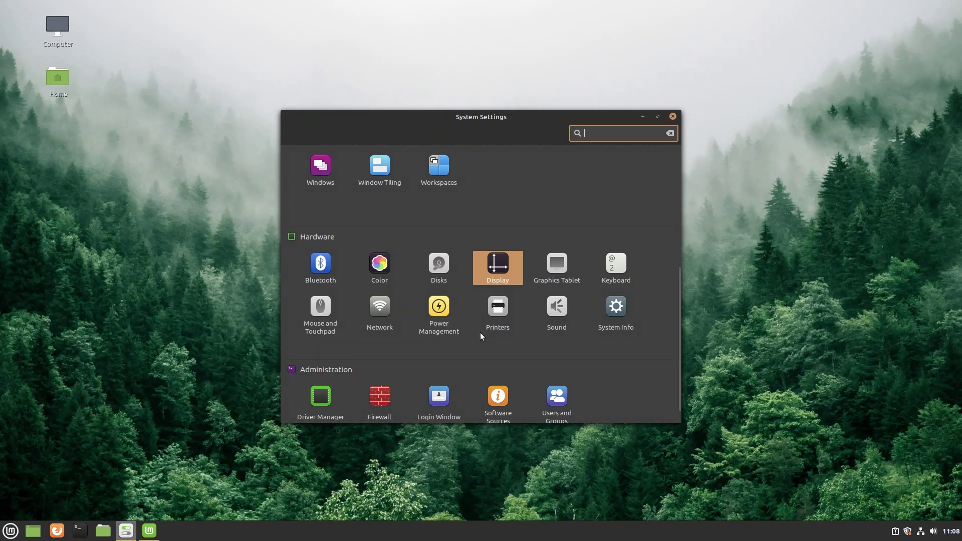
- Open Software Sources from the Administration section and authenticate with the account password
scroll(506, 346, down, 1)
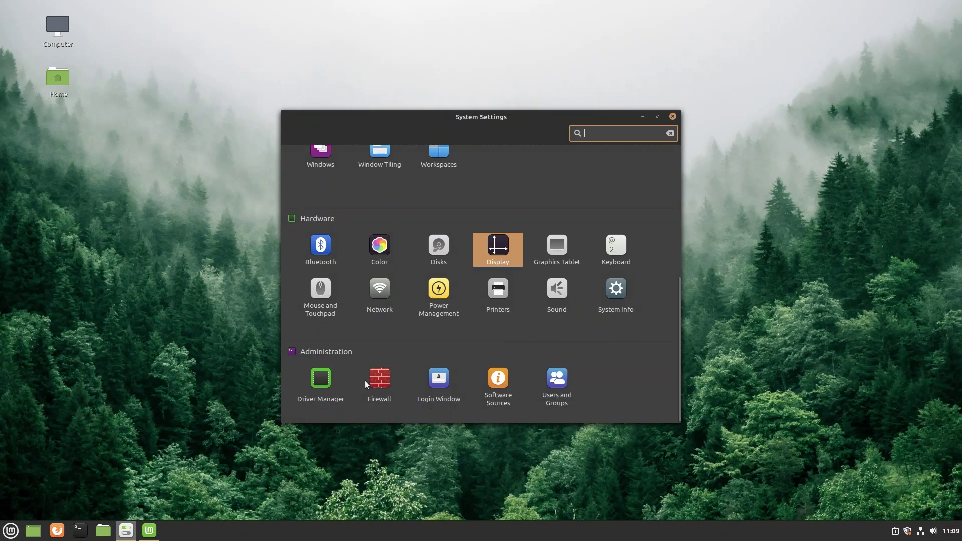
click(501, 378)
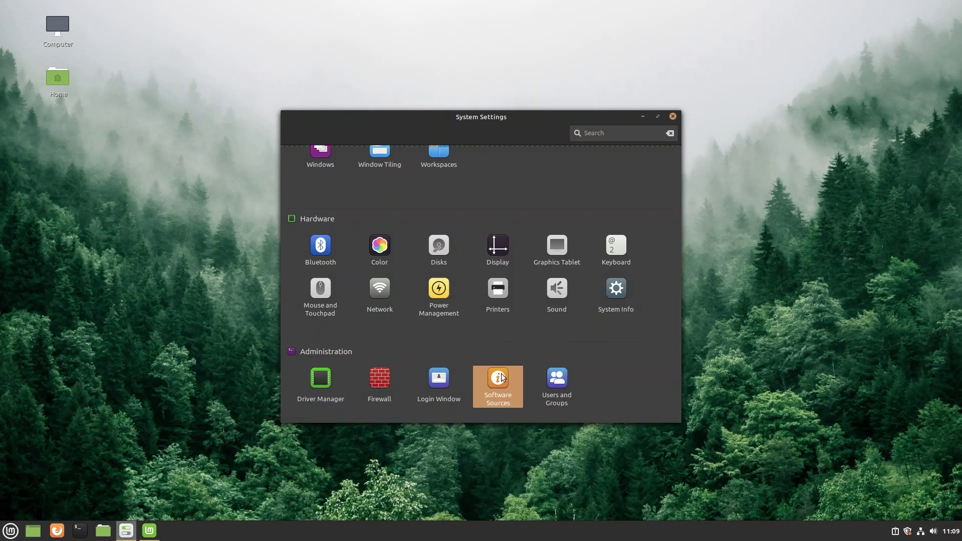
text(****)
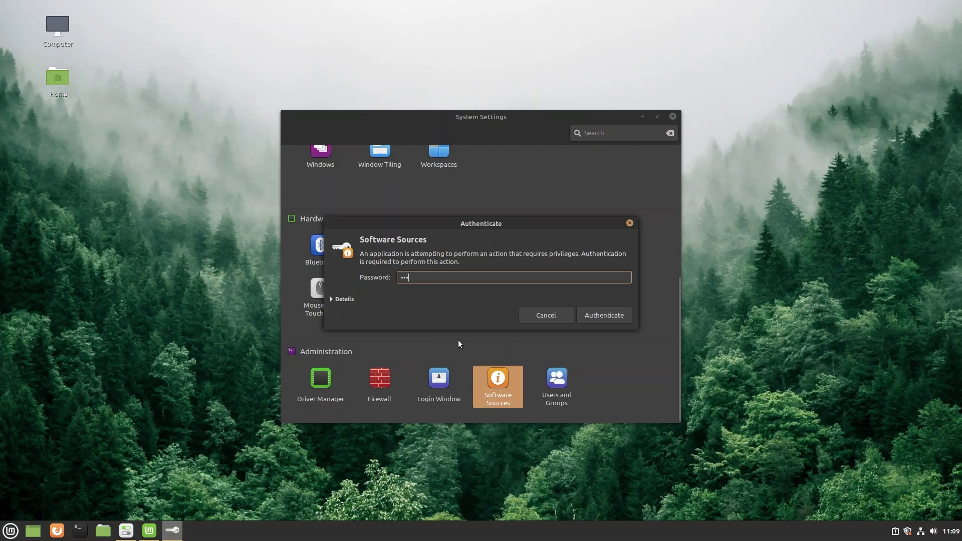
text(*****)
key(Return)
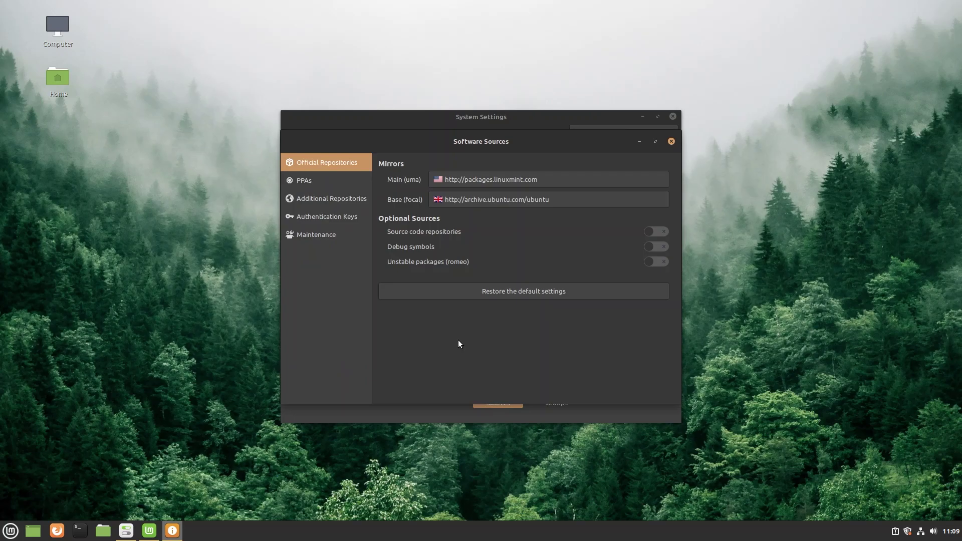
- Review the PPAs, additional repositories, authentication keys and maintenance options, and close Software Sources and System Settings
click(304, 182)
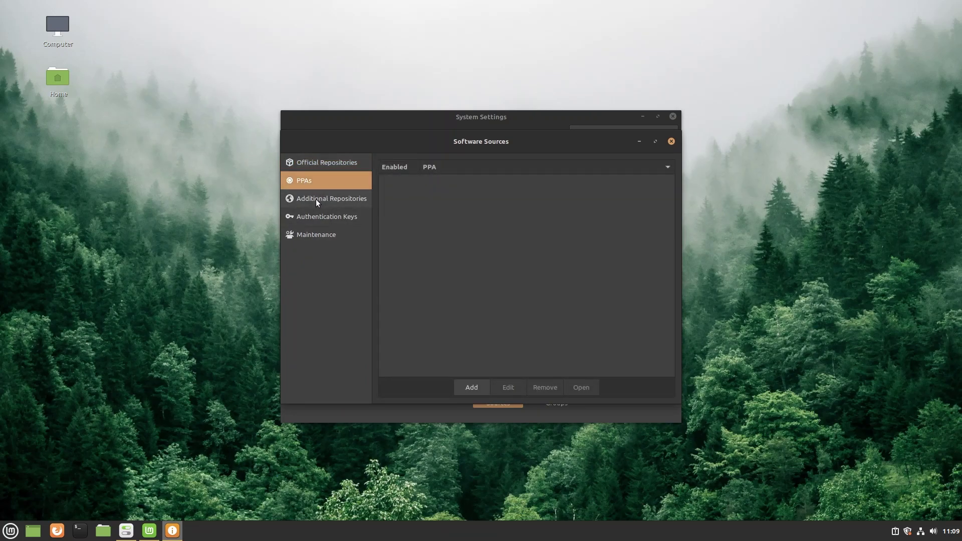
click(316, 203)
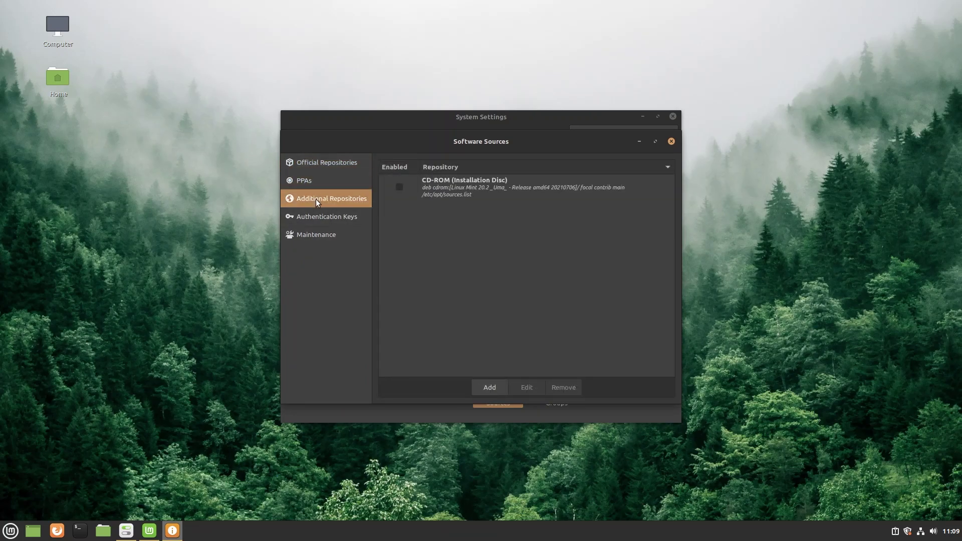
click(300, 222)
click(309, 235)
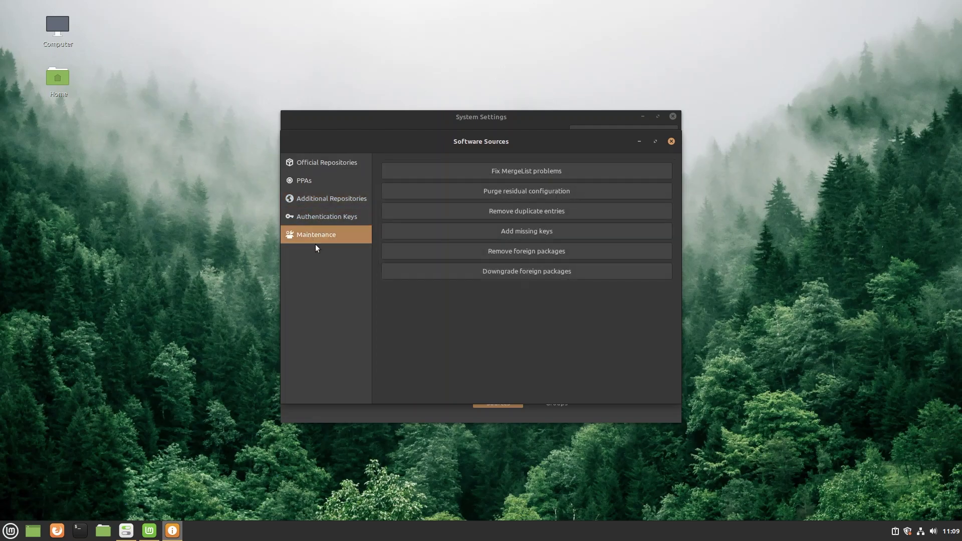
click(673, 142)
click(673, 117)
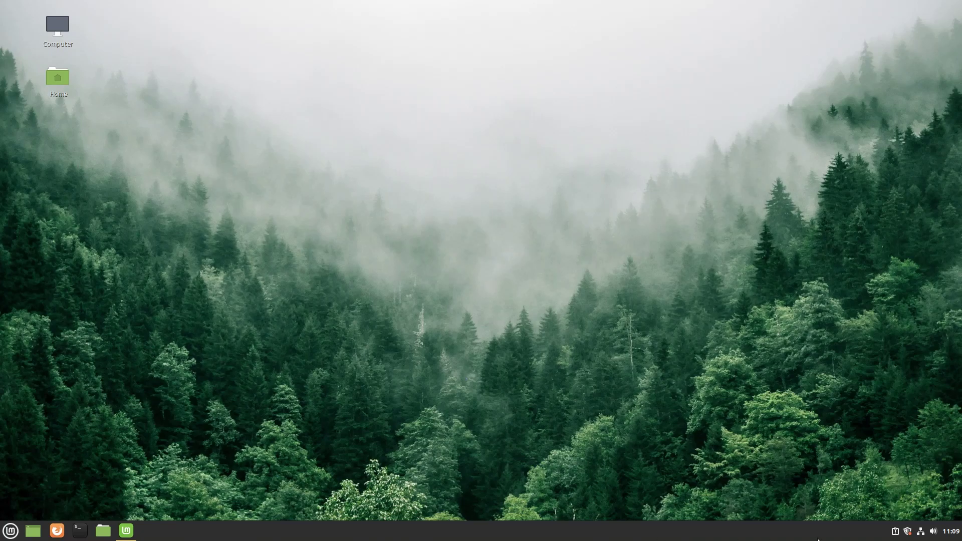
- Open System Reports from the system tray and close it, and briefly check the panel's clock
click(894, 531)
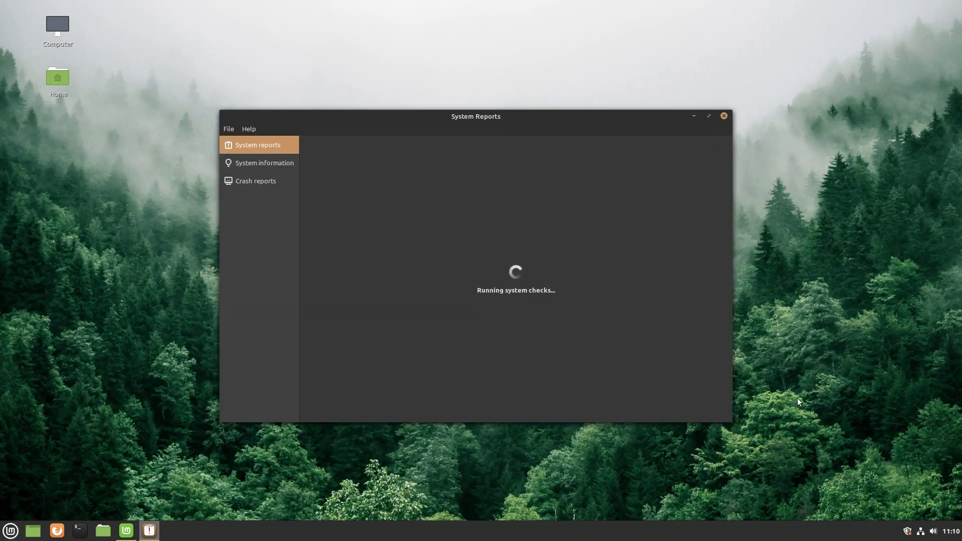
click(725, 115)
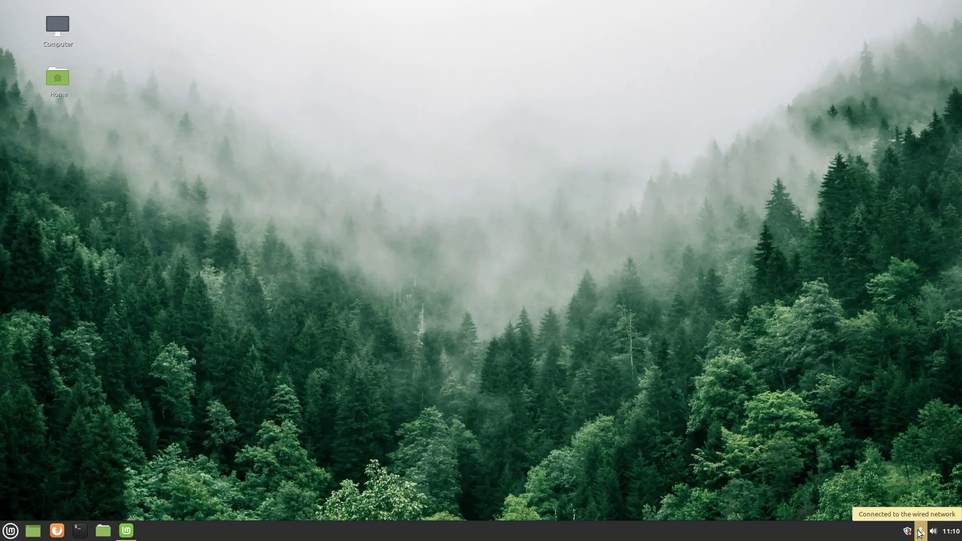
click(952, 538)
click(833, 529)
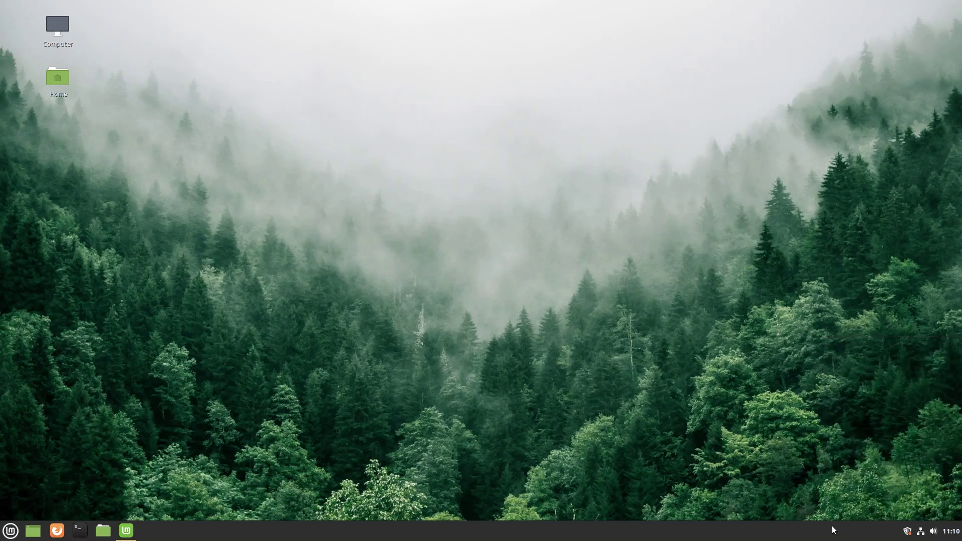
- Open the panel settings, check the visibility, height and appearance options, and close the window
right_click(504, 535)
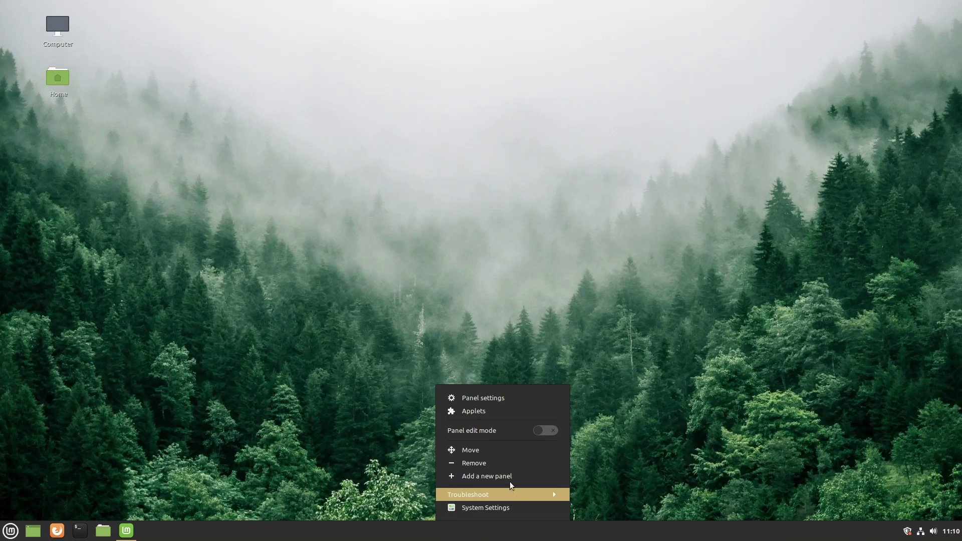
click(461, 399)
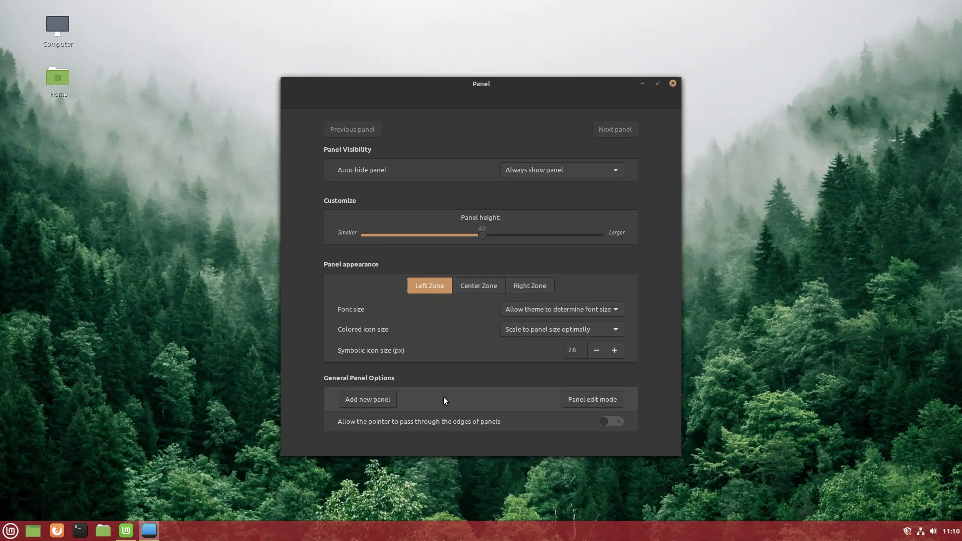
click(672, 84)
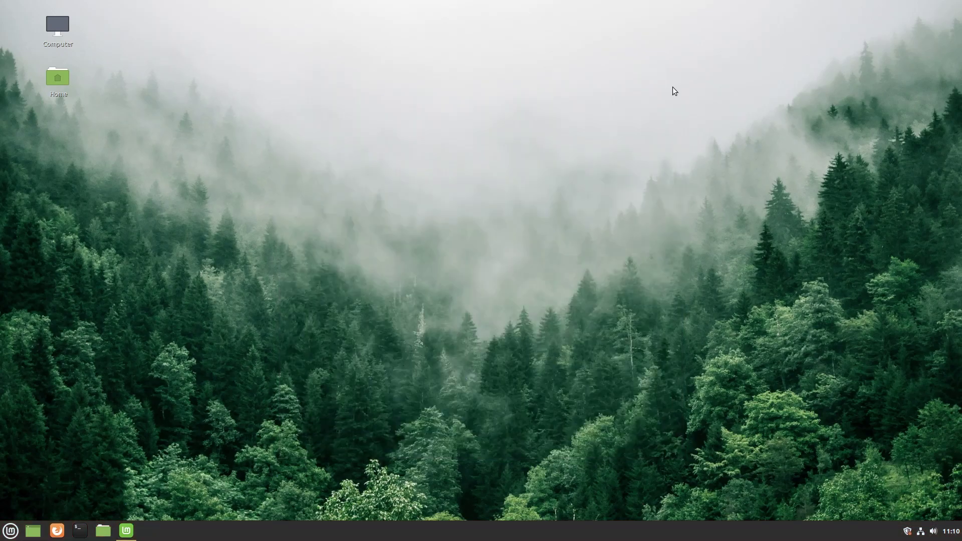
- Open the application menu's configuration and change its panel icon to cinnamon-symbolic from the Linux Mint icon set
right_click(7, 536)
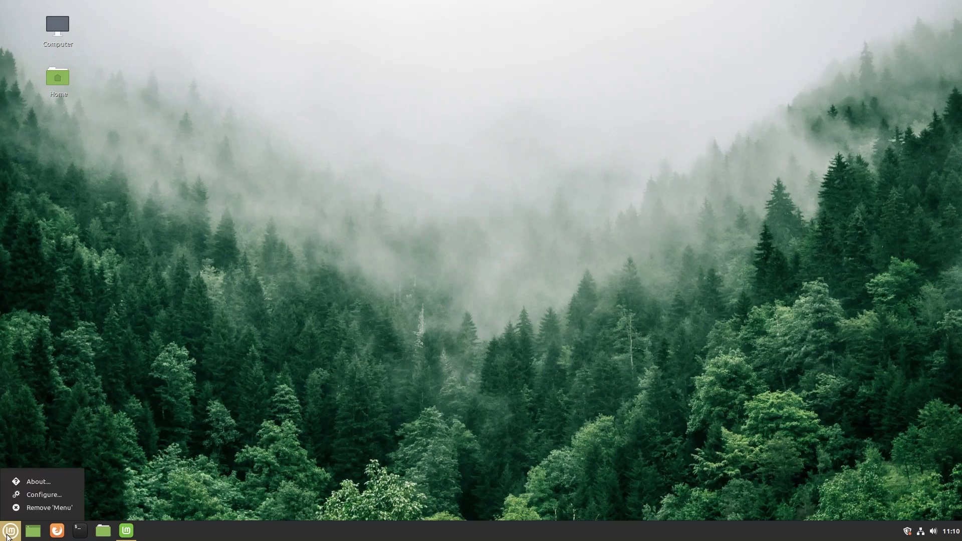
click(51, 495)
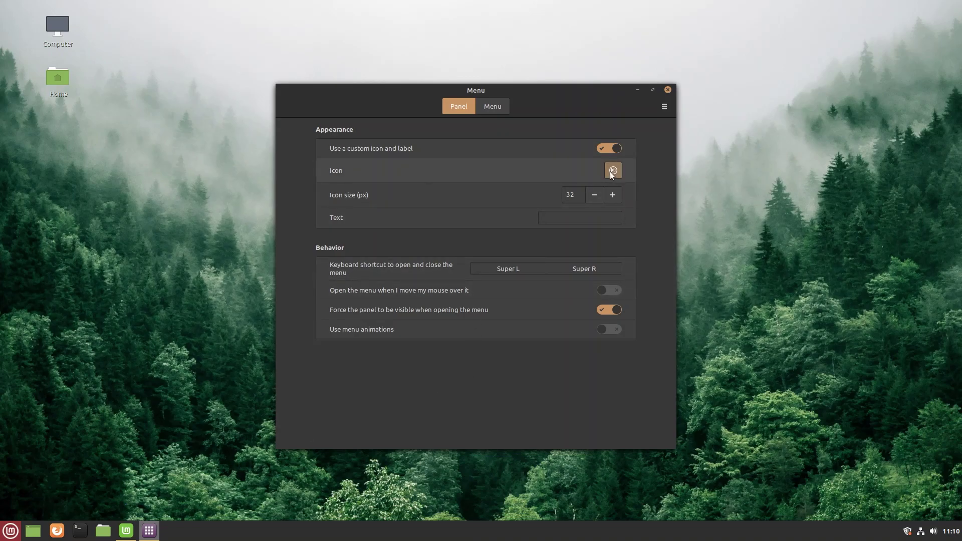
click(612, 172)
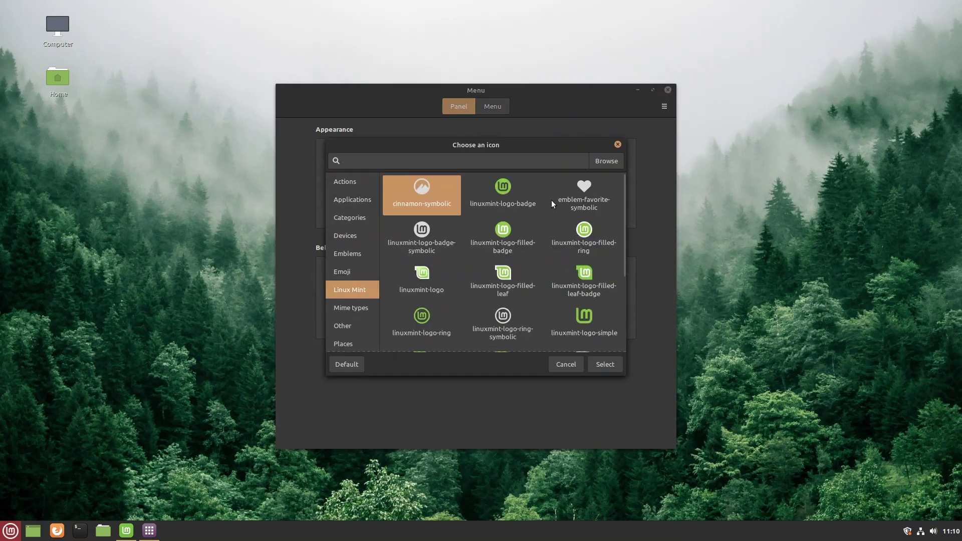
click(605, 363)
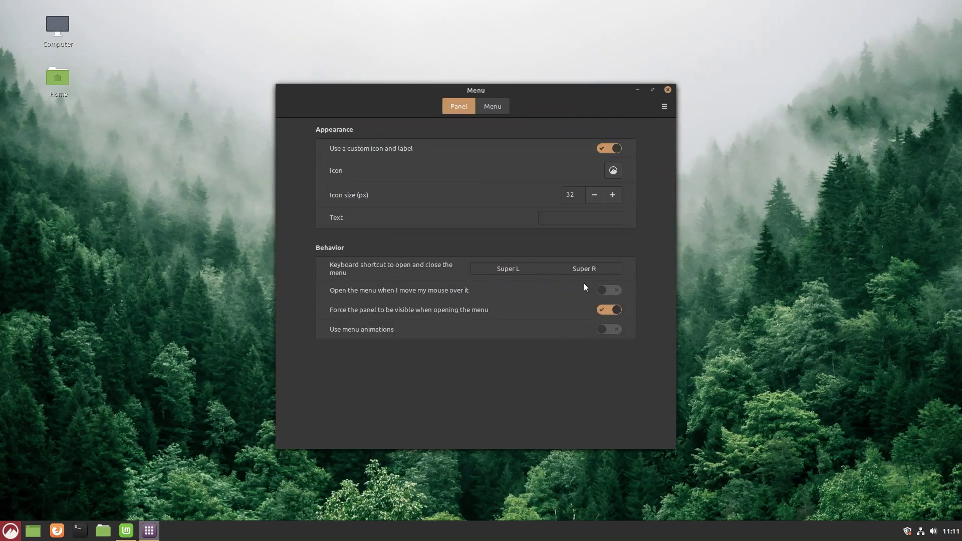
- Set the size of the application menu's panel icon to 24 px
click(595, 196)
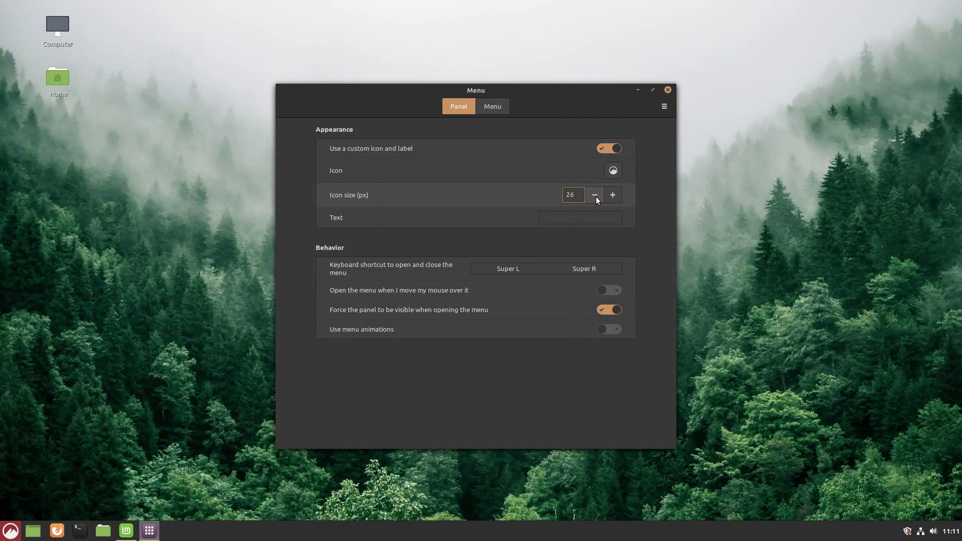
click(596, 197)
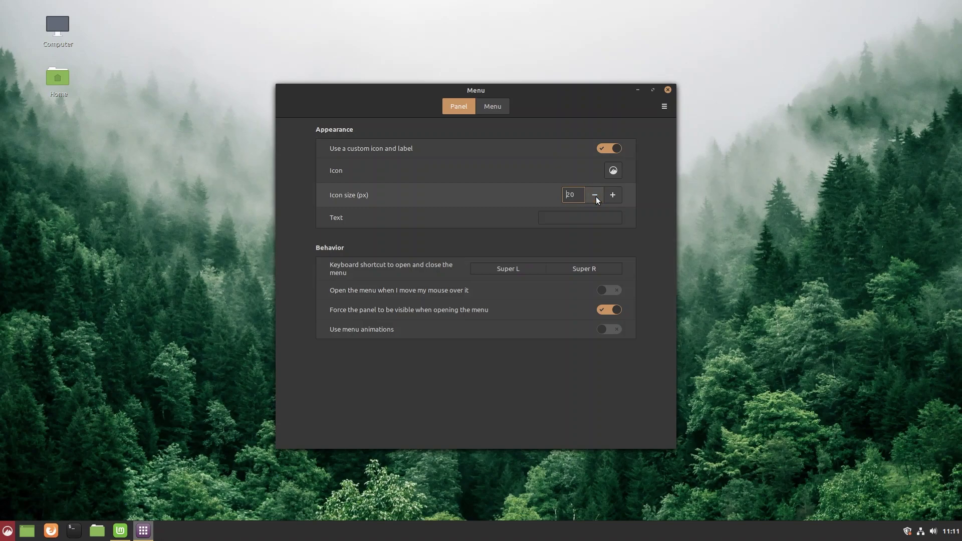
click(614, 194)
click(613, 194)
click(613, 194)
- Set the menu's panel label to "Applications", check its layout and content options, and close the configuration window
click(591, 216)
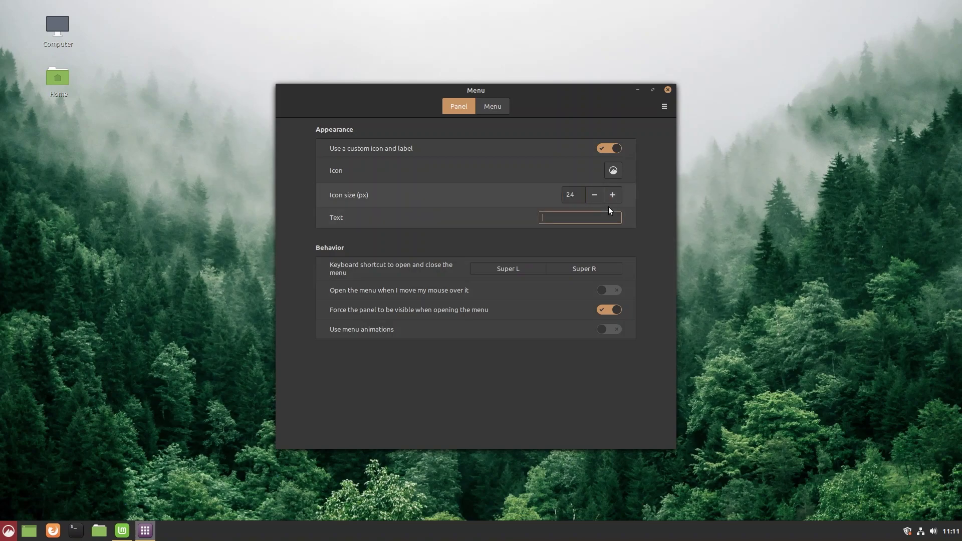
text(App)
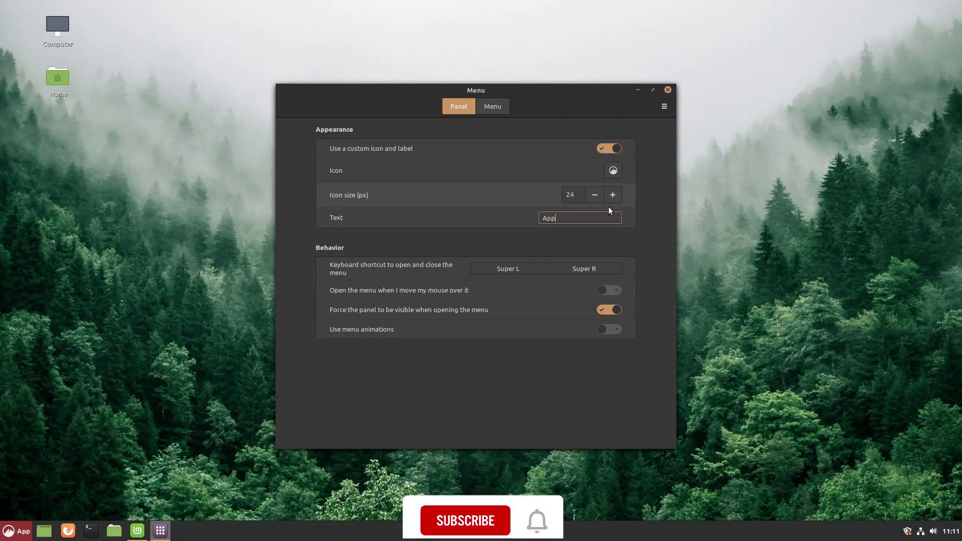
text(lications)
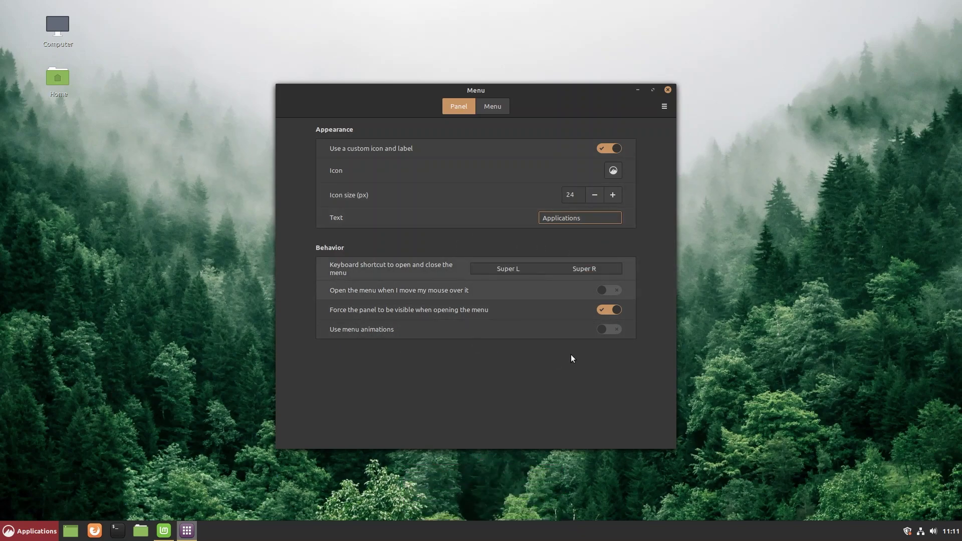
click(501, 104)
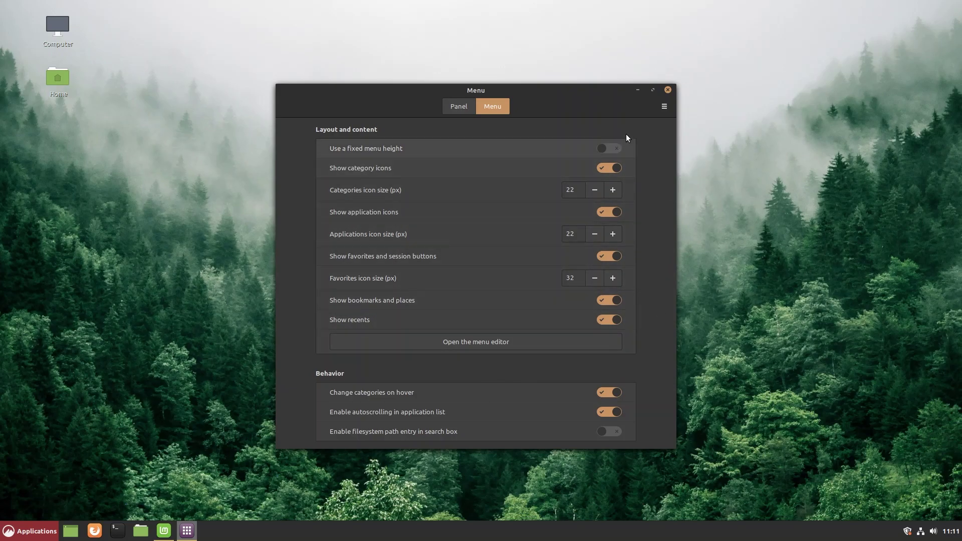
click(668, 91)
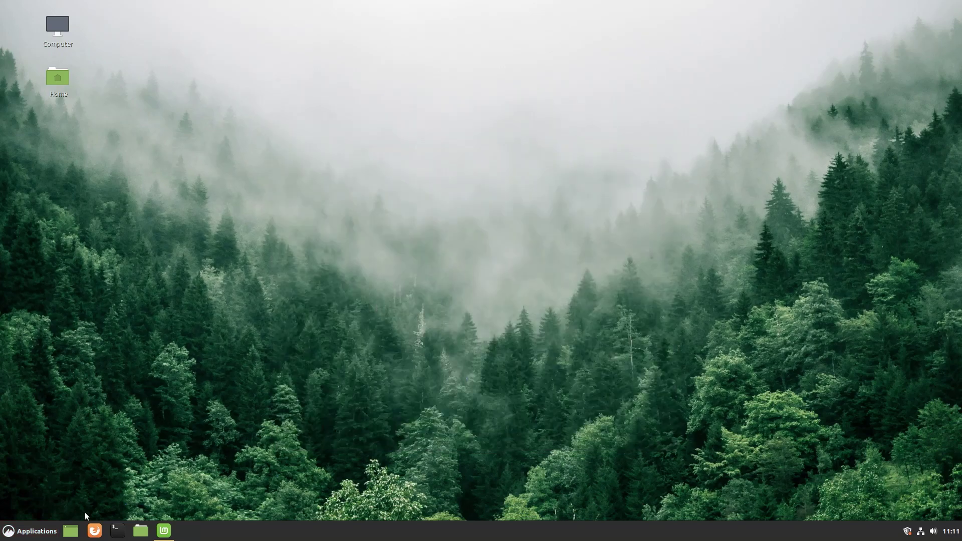
- Search the application menu for "files" and launch the file manager
click(23, 539)
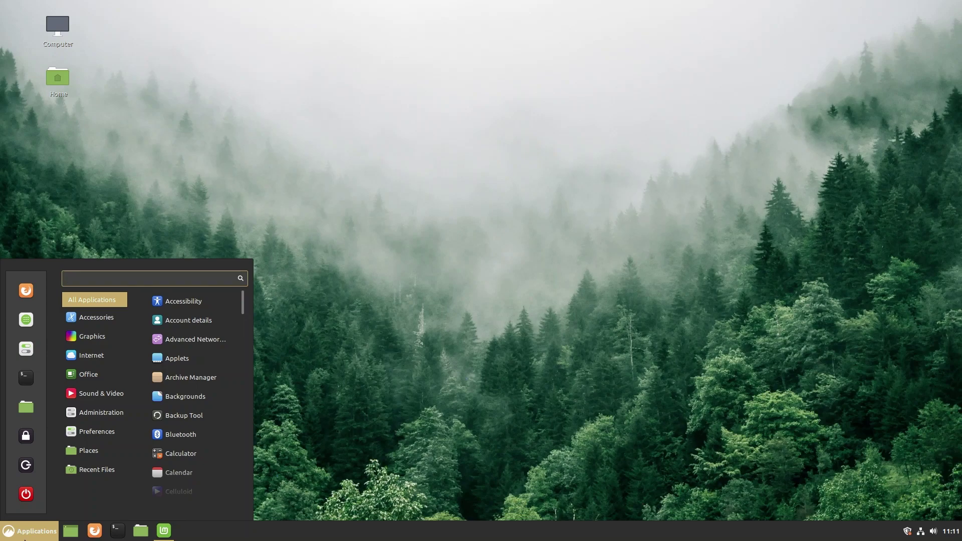
text(files)
key(Return)
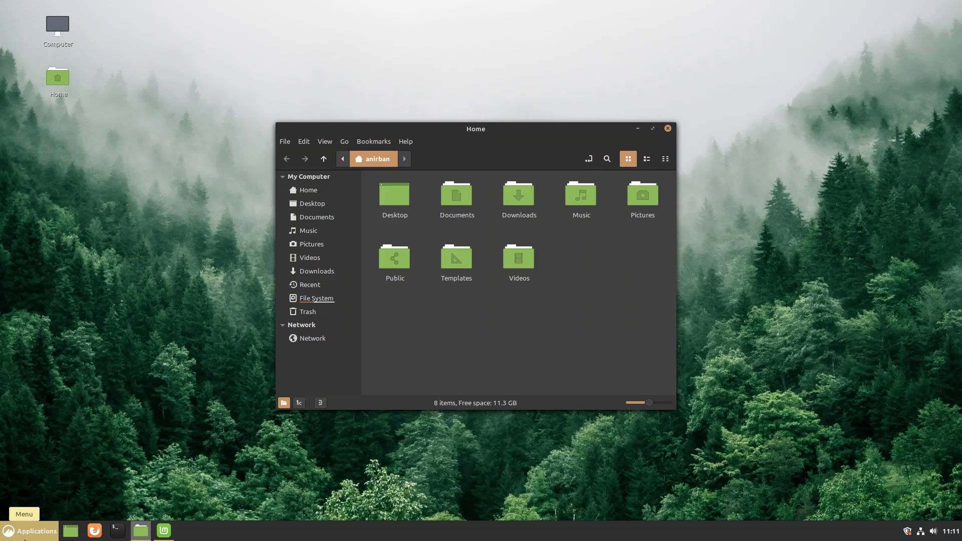
- Open the home folder as root, authenticate with the account password, and close the elevated window after viewing it
right_click(594, 285)
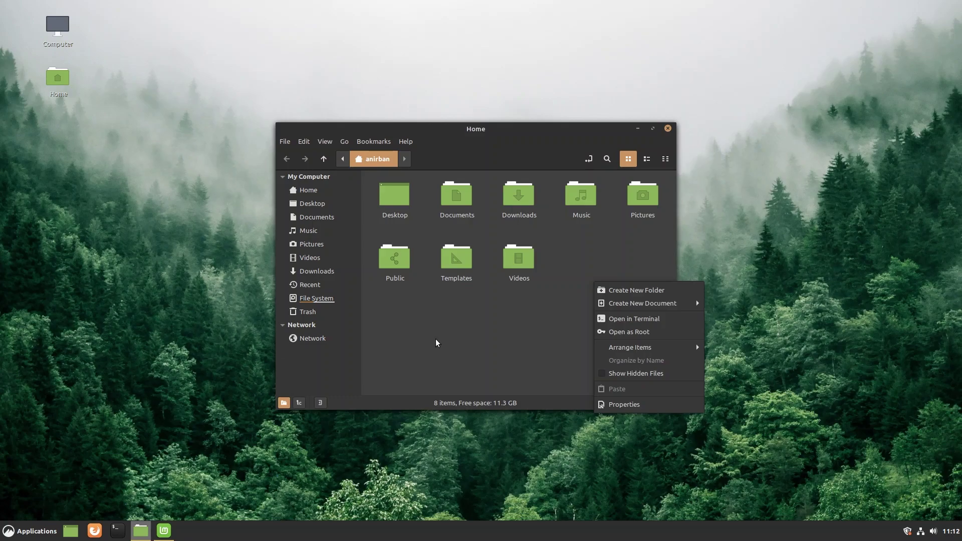
click(635, 332)
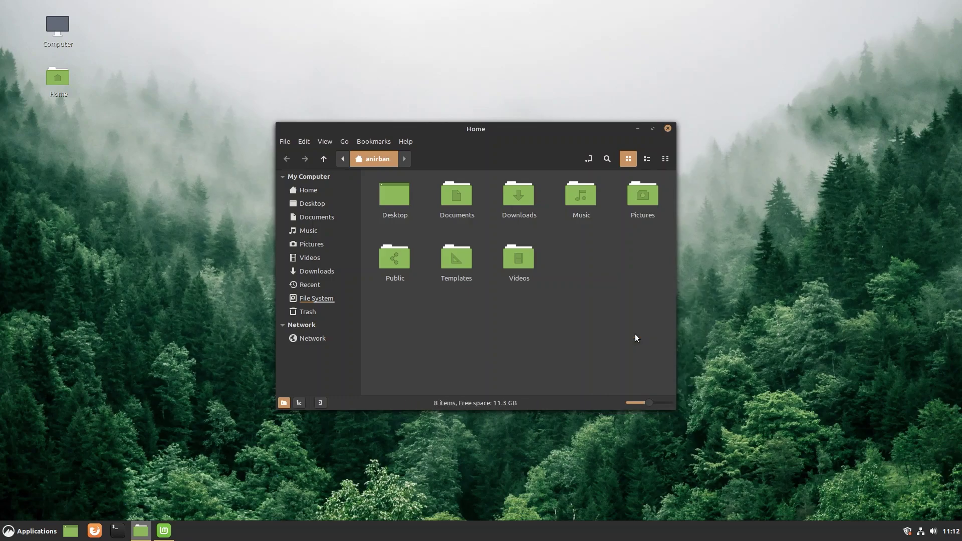
text(********)
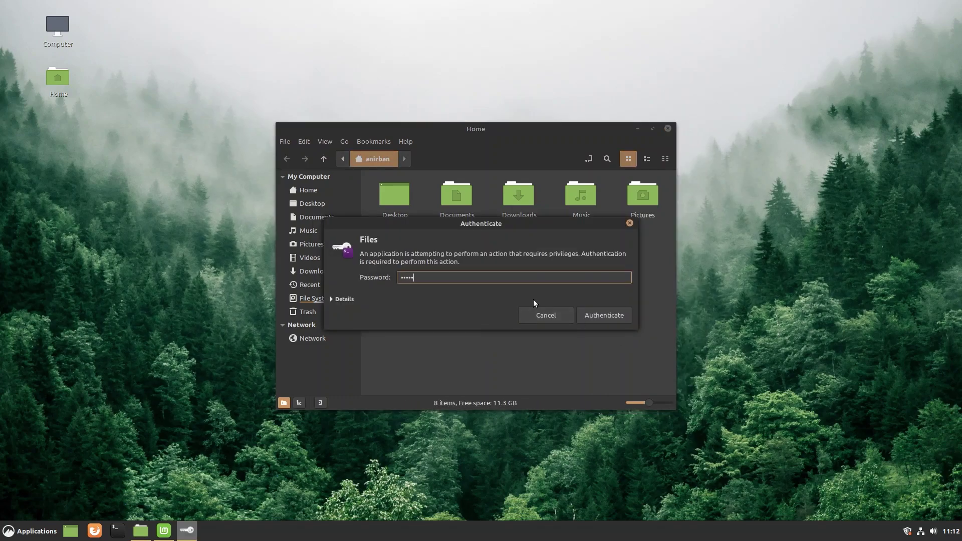
key(Return)
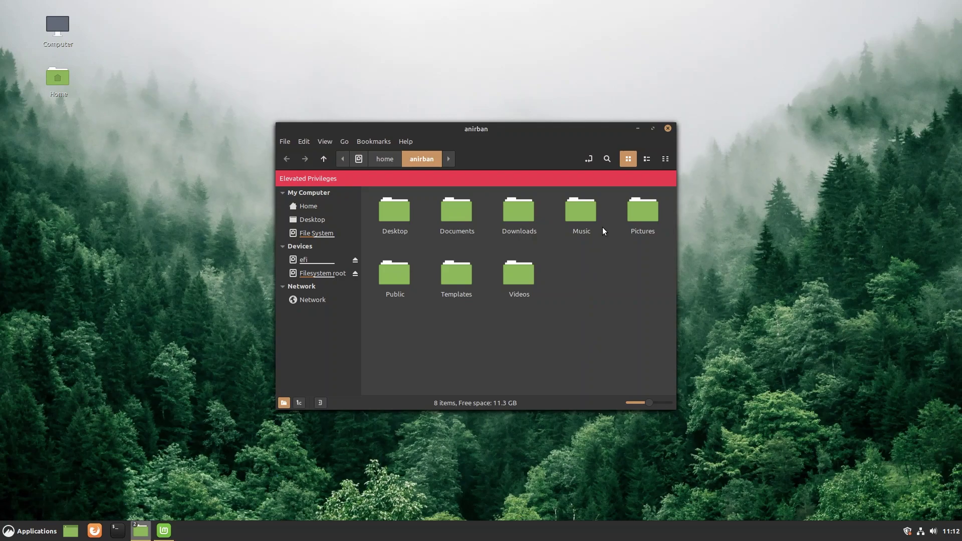
click(668, 128)
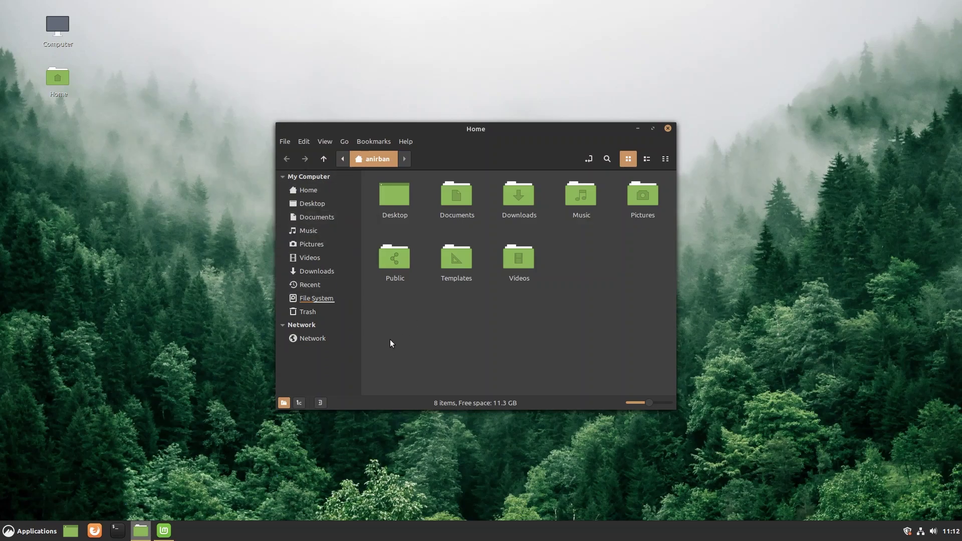
- View the folders in the root of the file system and close the file manager
click(301, 301)
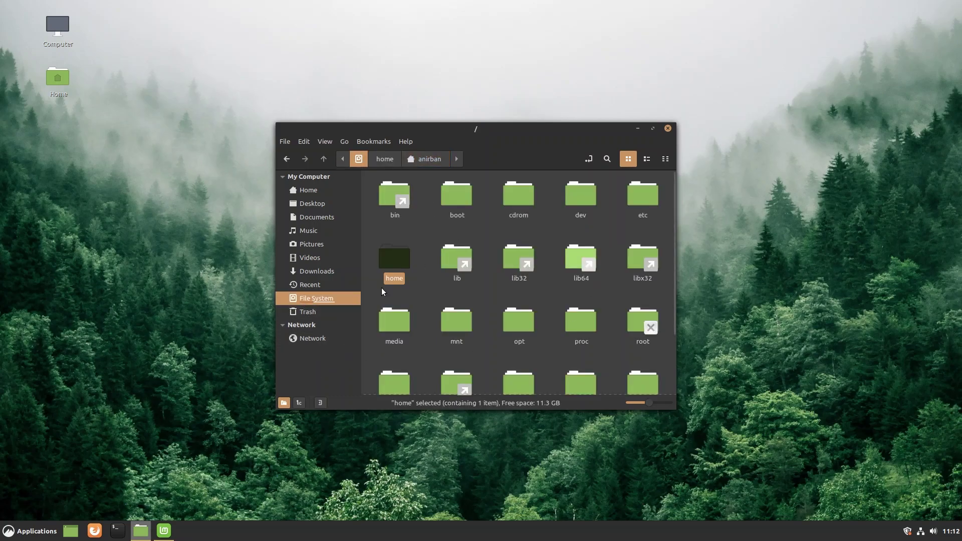
scroll(563, 338, down, 2)
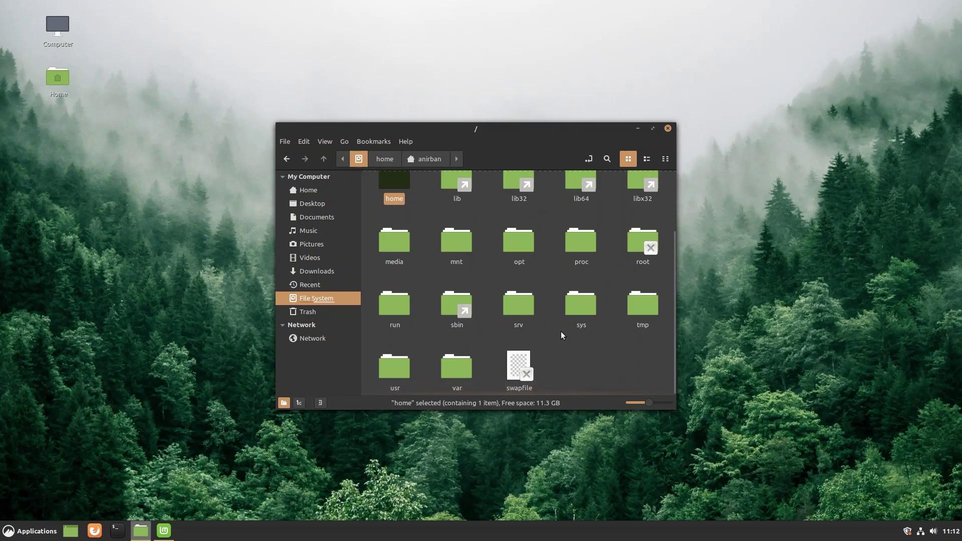
scroll(561, 332, up, 2)
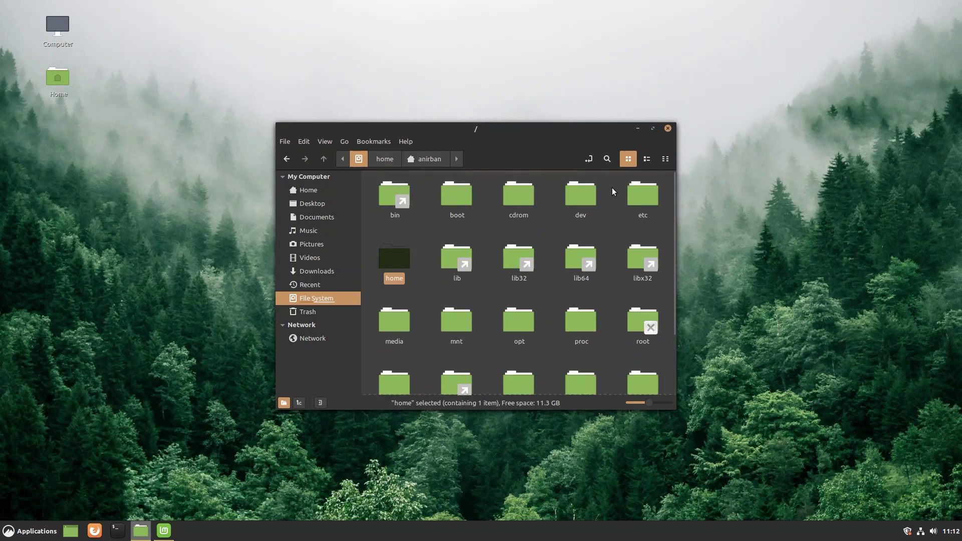
click(668, 128)
- Review the preinstalled programs in the Accessories, Graphics and Internet categories of the application menu
click(31, 531)
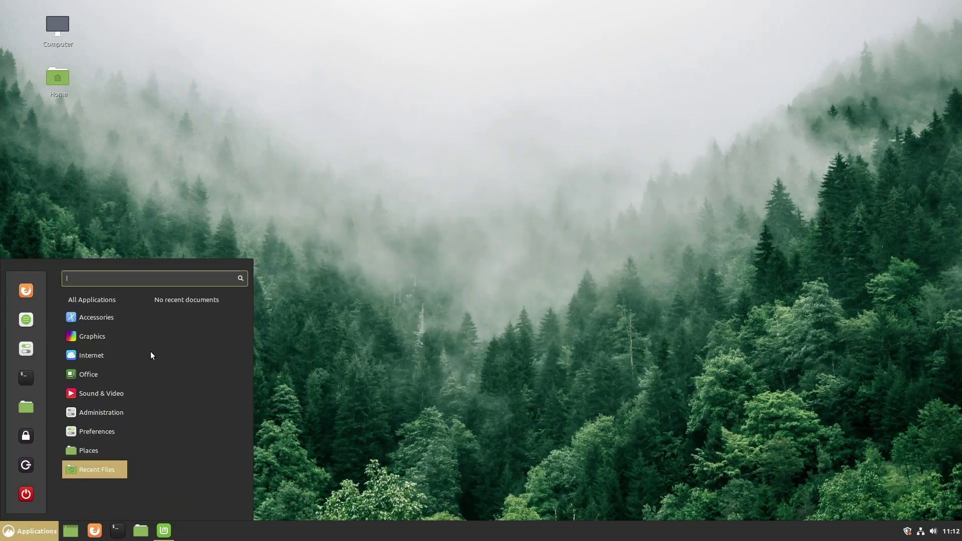
mouse_move(113, 321)
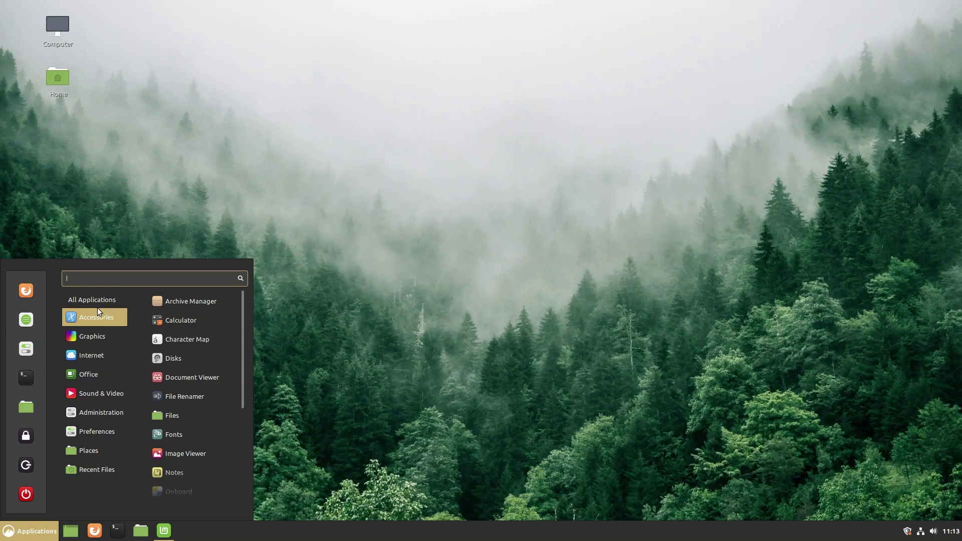
mouse_move(97, 307)
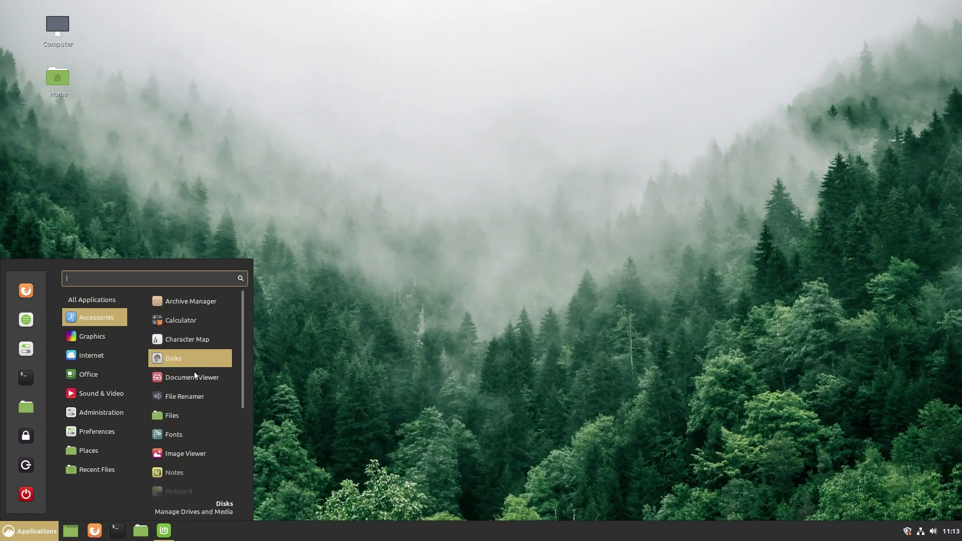
scroll(195, 441, down, 1)
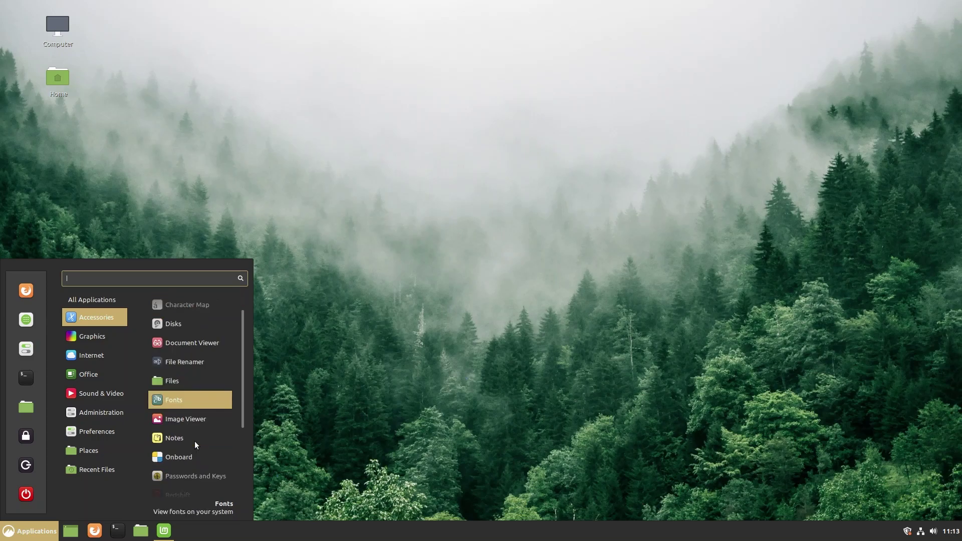
scroll(194, 440, down, 3)
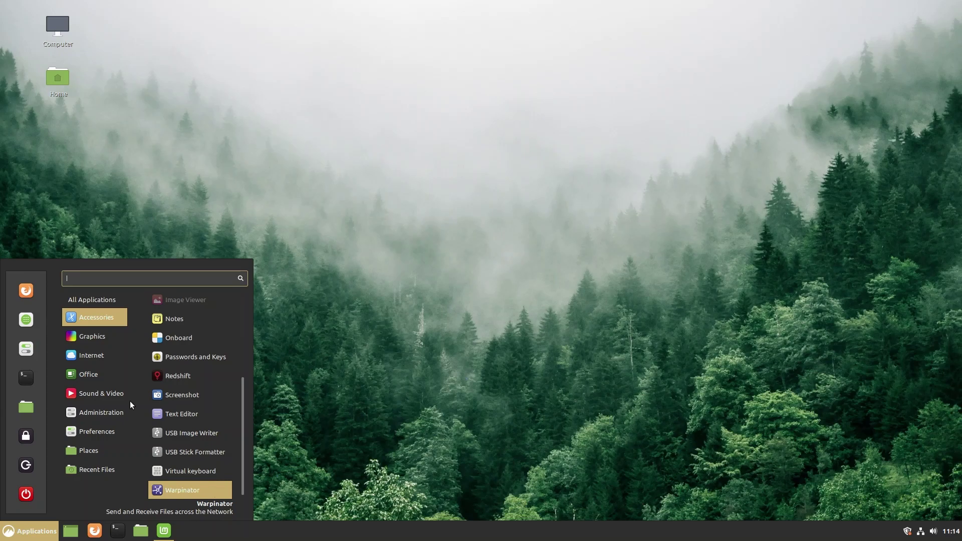
mouse_move(101, 333)
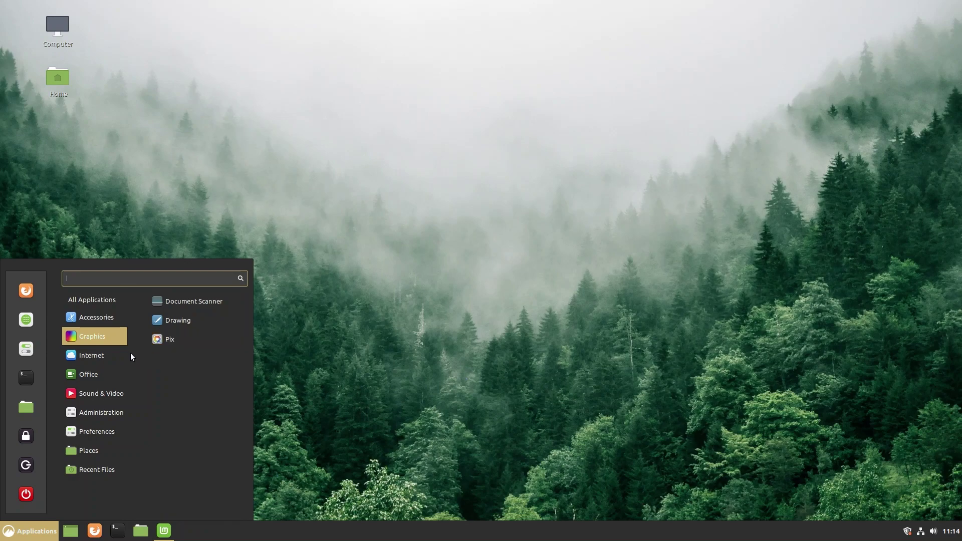
mouse_move(120, 351)
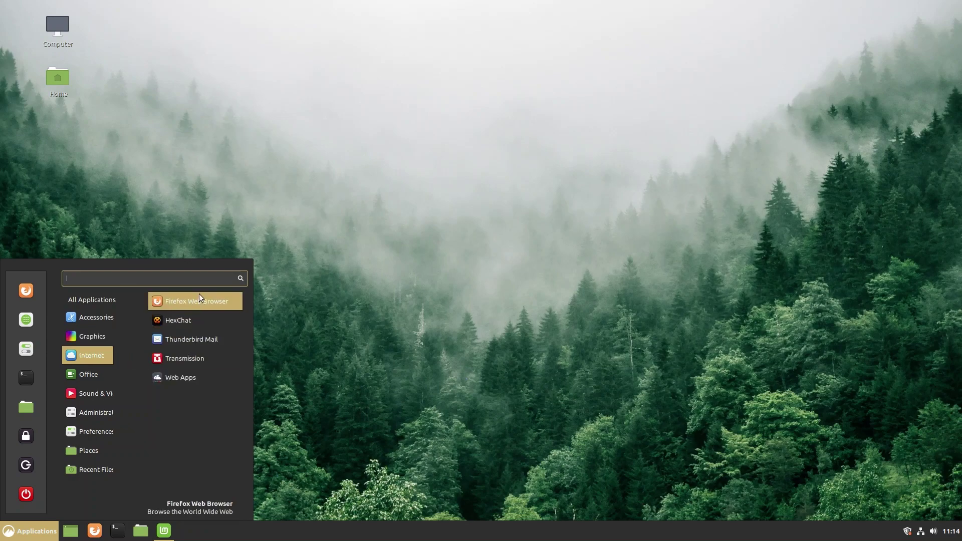
- Launch Firefox Web Browser, check its version number in the About Firefox window, and close the browser
click(188, 305)
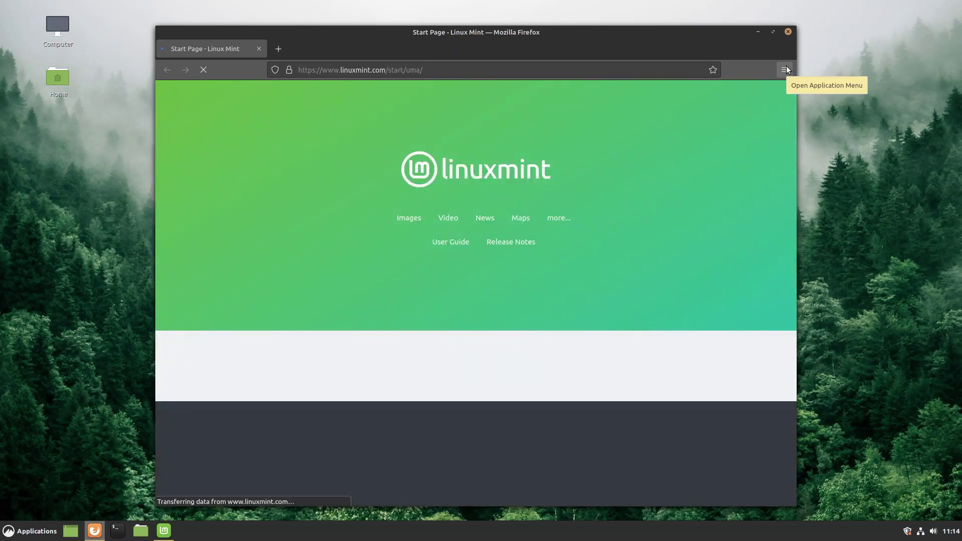
click(785, 69)
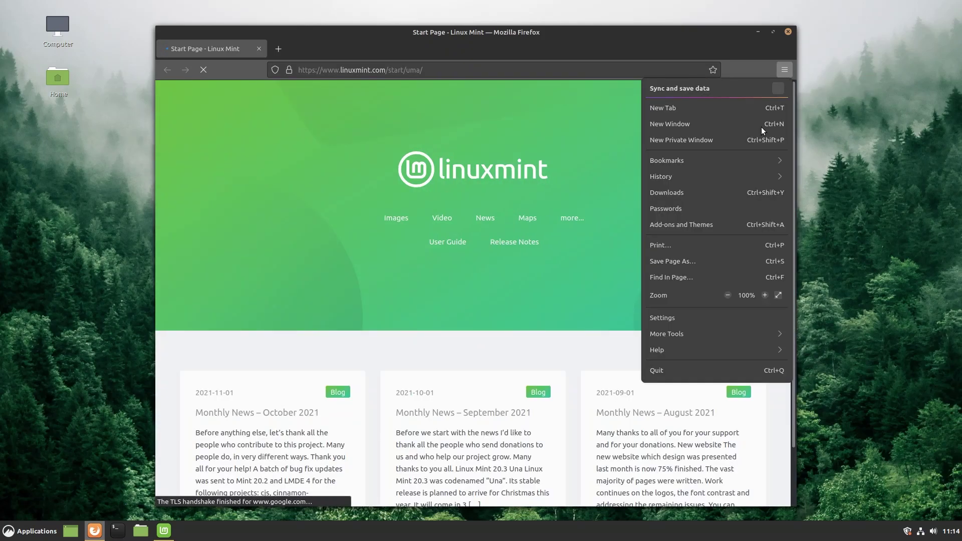
click(662, 353)
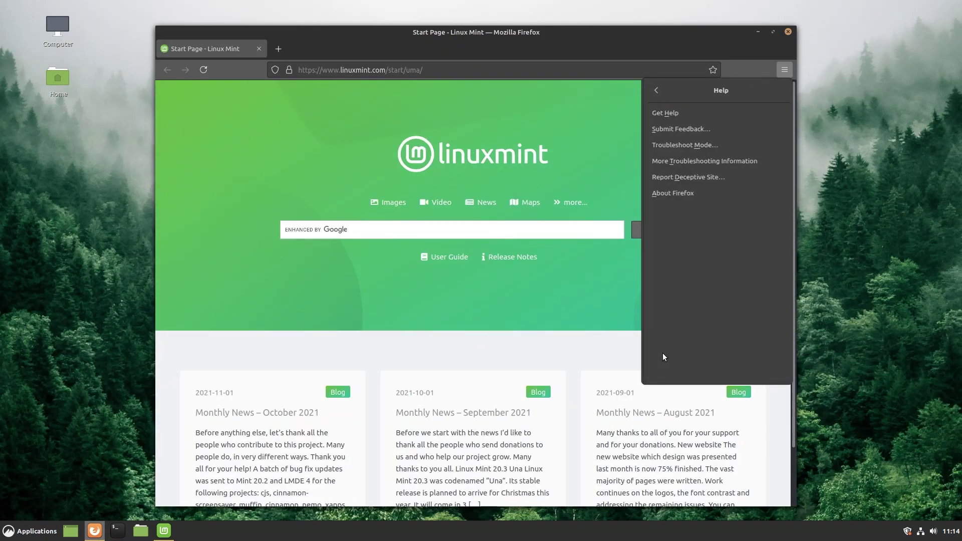
click(666, 197)
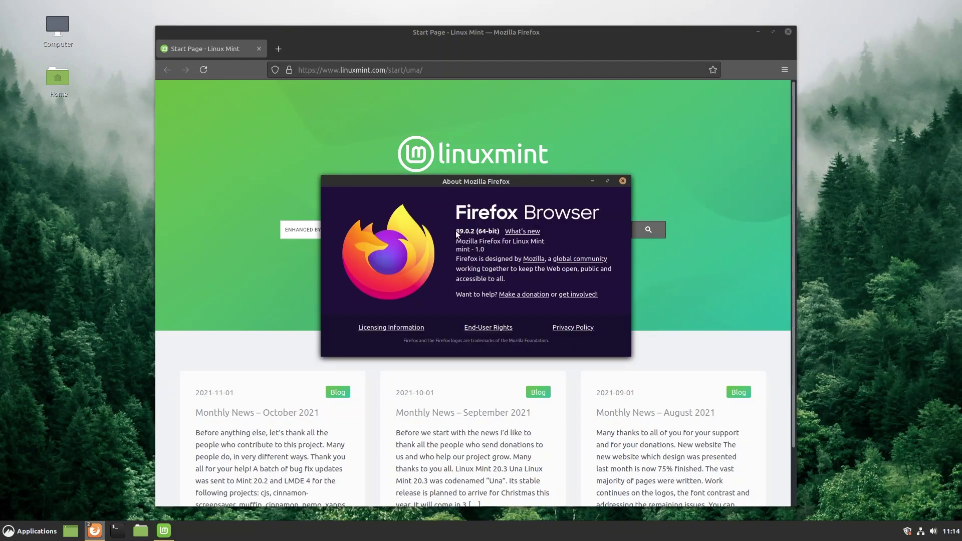
drag(456, 232, 475, 232)
click(623, 182)
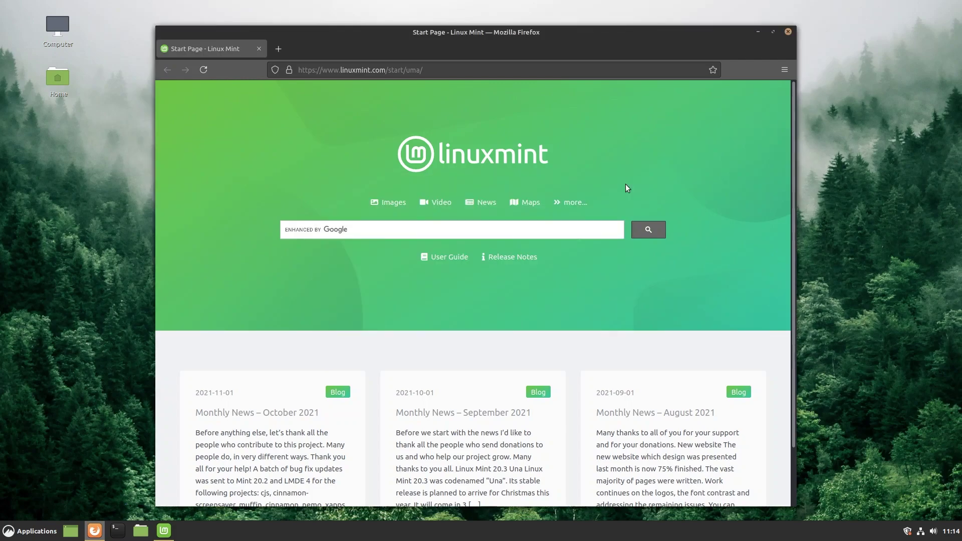
click(789, 32)
- Launch Web Apps from the Internet category of the application menu
key(super)
mouse_move(99, 360)
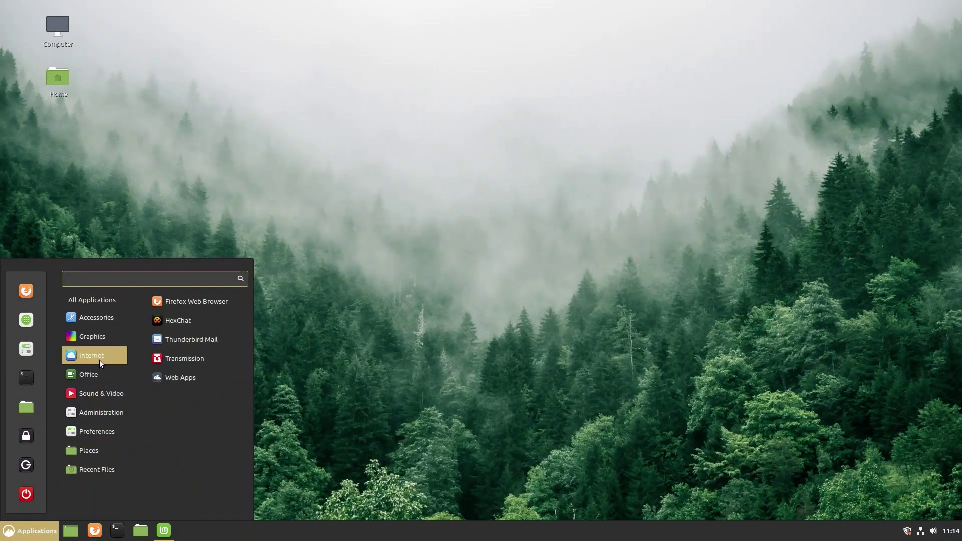
click(184, 382)
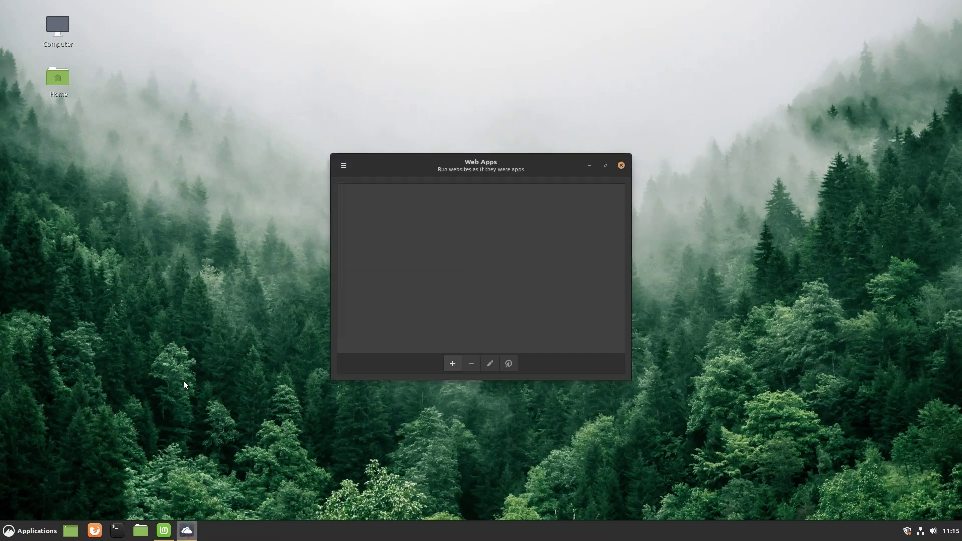
- Look through the browser and category choices in the form for adding a new web app, and close Web Apps without adding one
click(458, 365)
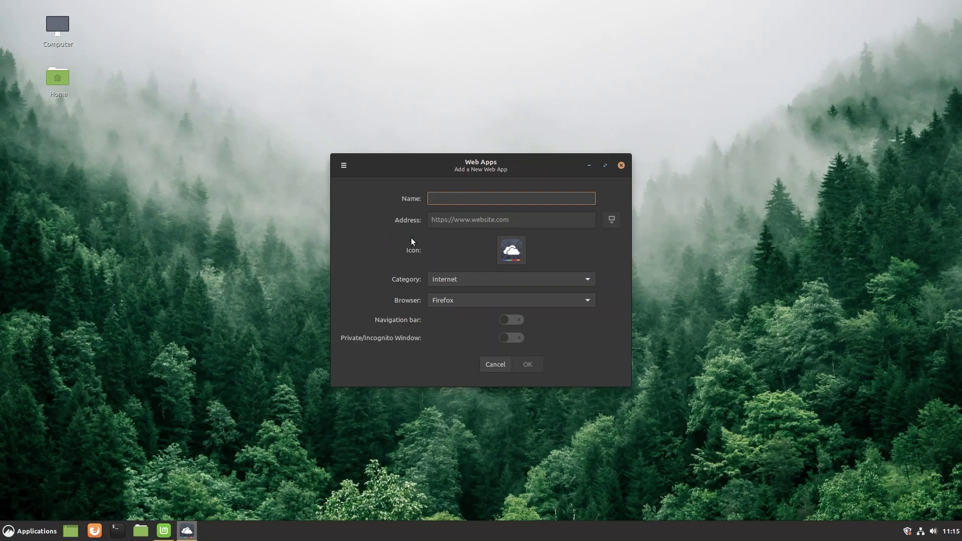
click(467, 302)
click(467, 302)
click(468, 280)
click(468, 279)
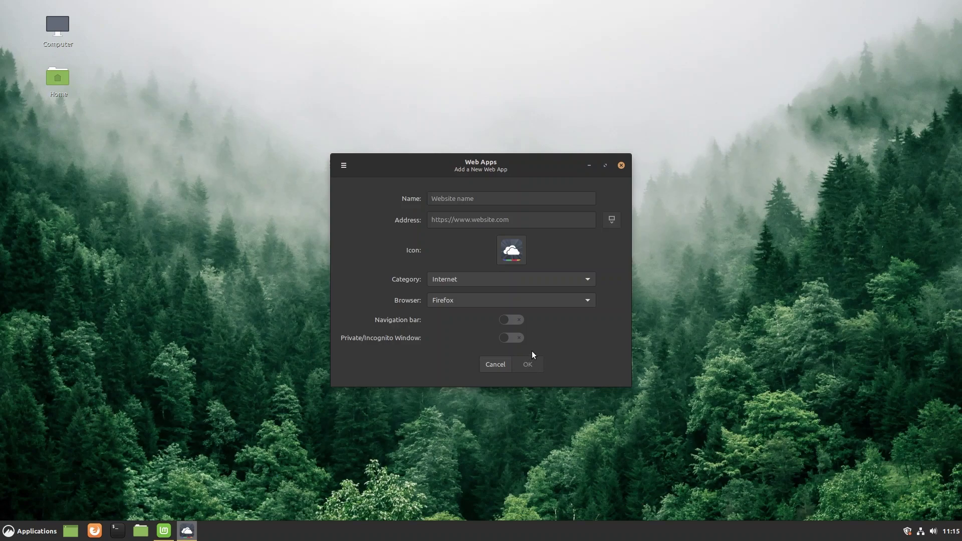
click(621, 165)
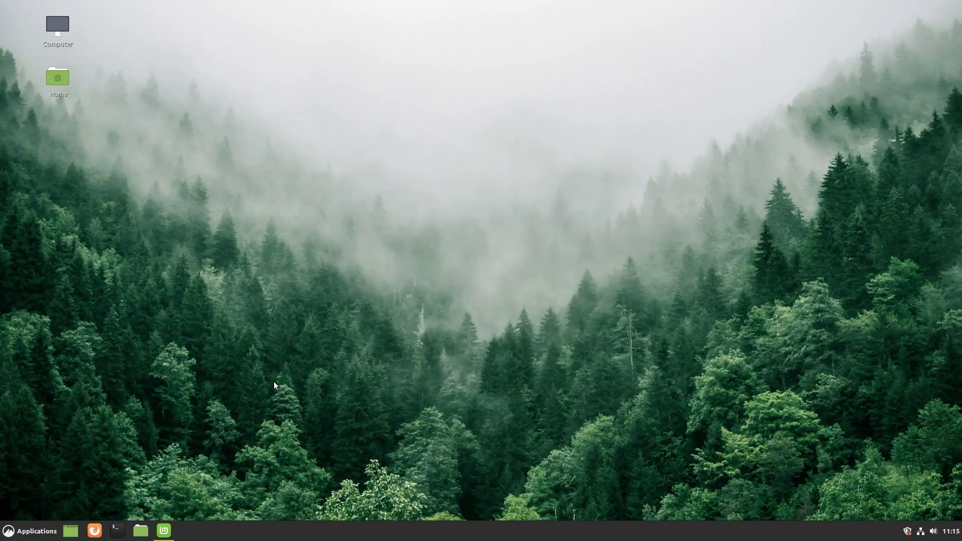
- Launch LibreOffice Writer from the Office category of the application menu and dismiss the Tip of the Day
click(22, 538)
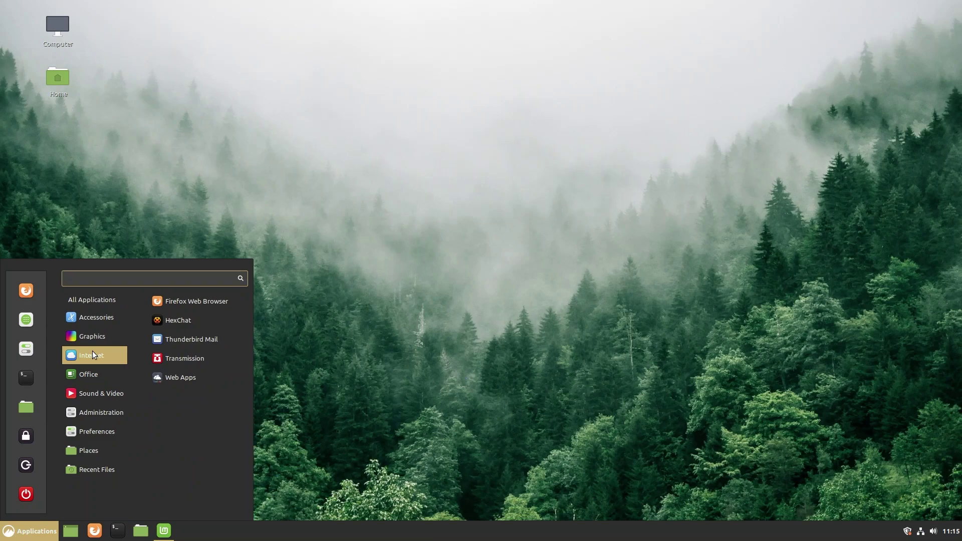
mouse_move(92, 378)
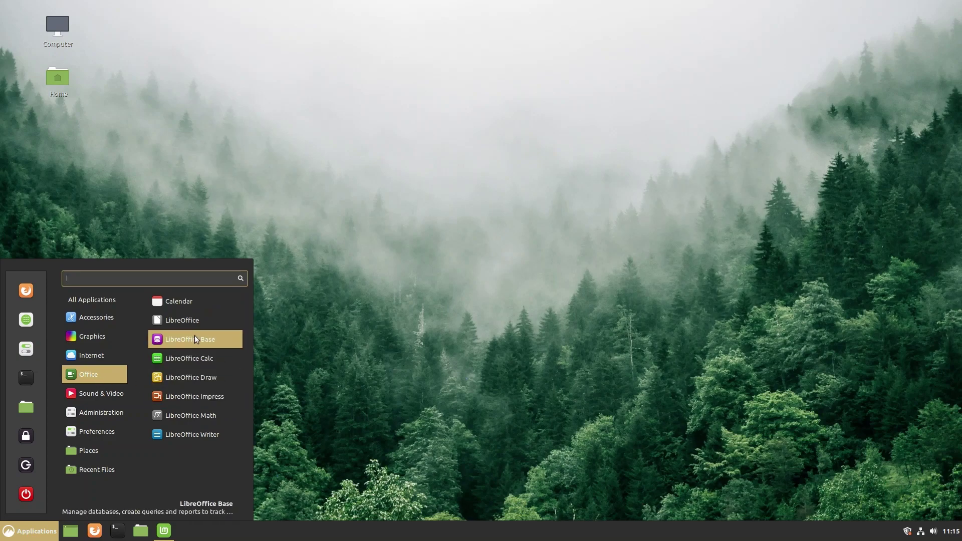
click(177, 434)
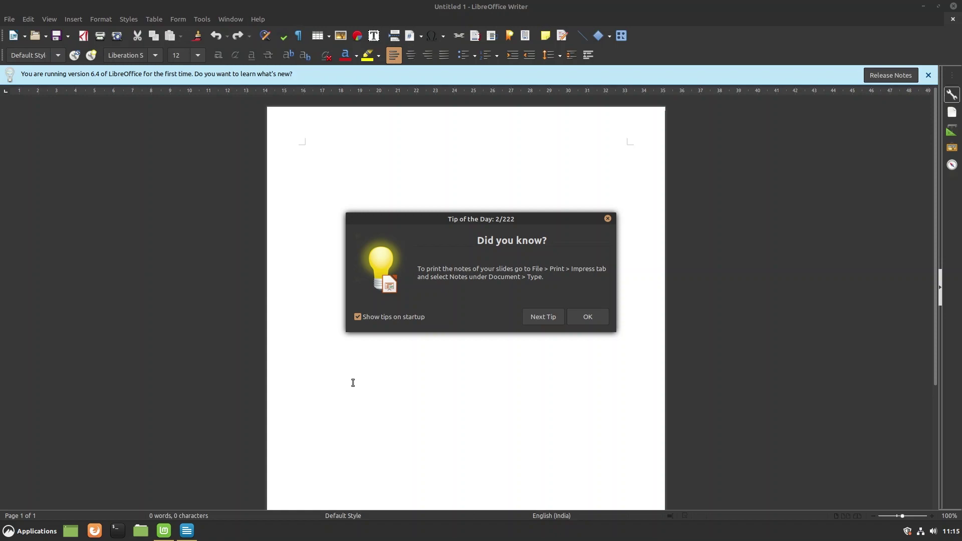
click(597, 314)
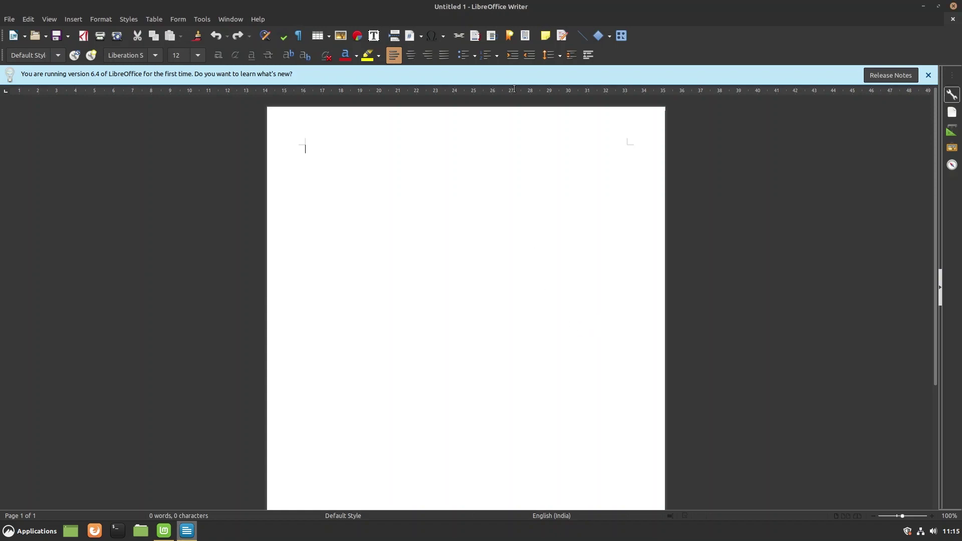
- Check the LibreOffice version number in the About LibreOffice window and close that window
click(258, 19)
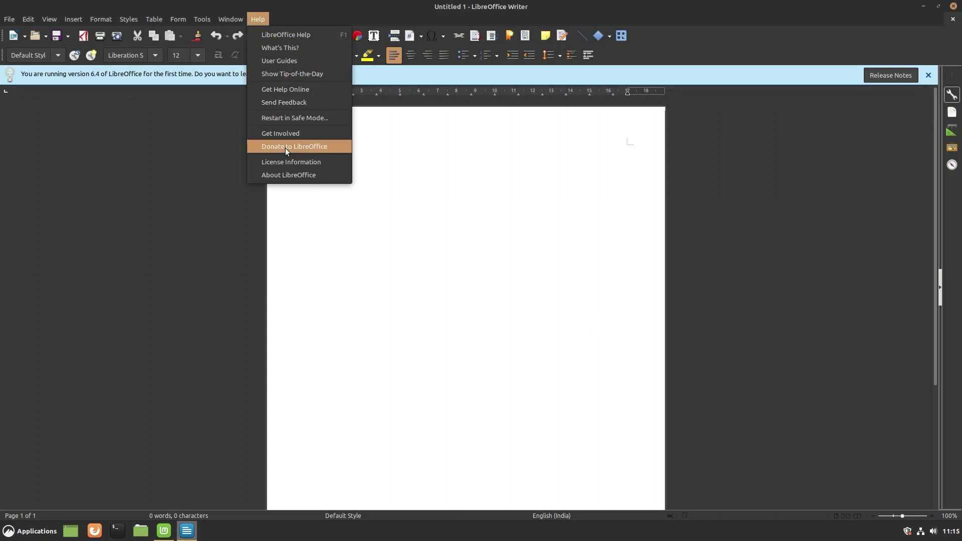
click(300, 173)
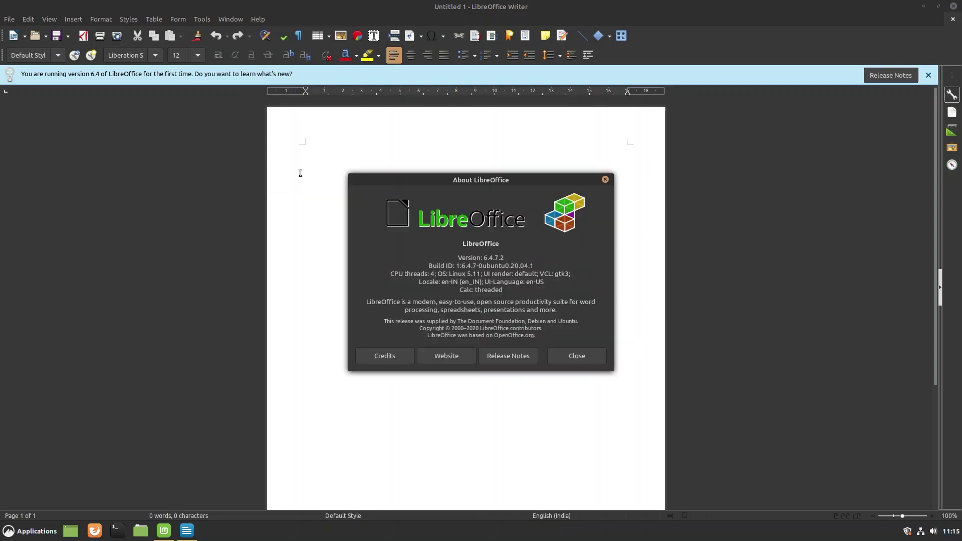
drag(483, 258, 505, 258)
click(605, 179)
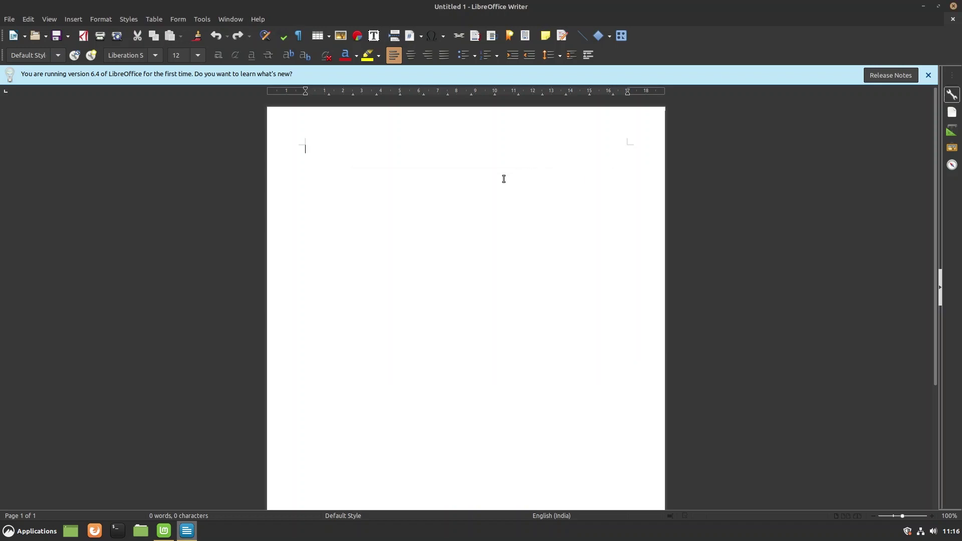
- Enter "This is Linux Mint, I love it, sdfsdfsdfsdf" in the blank document and close Writer without saving
text(This is Linux Mint, I love i)
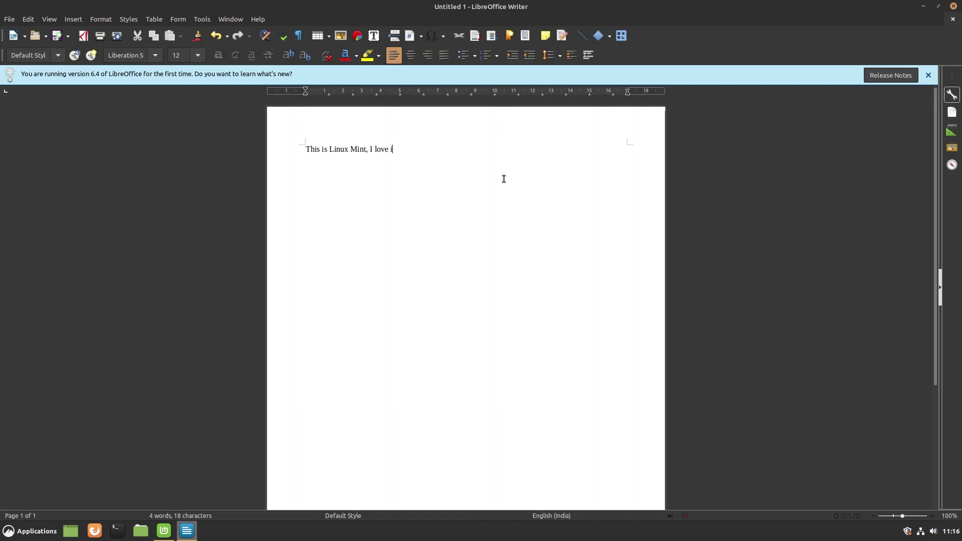
text(t, sdfsdfsdfsdf)
click(953, 6)
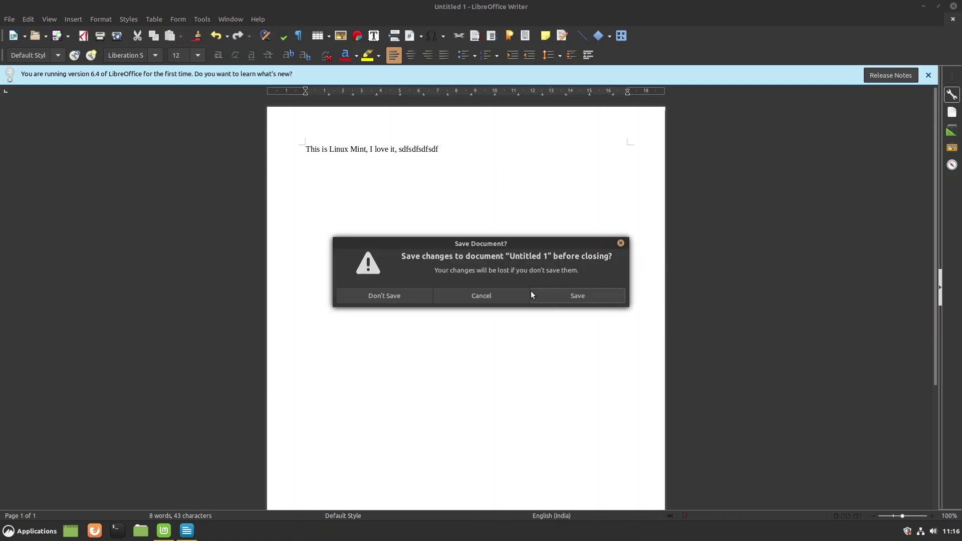
click(412, 294)
- Review the preinstalled programs in the Sound & Video and Administration categories of the application menu
click(30, 531)
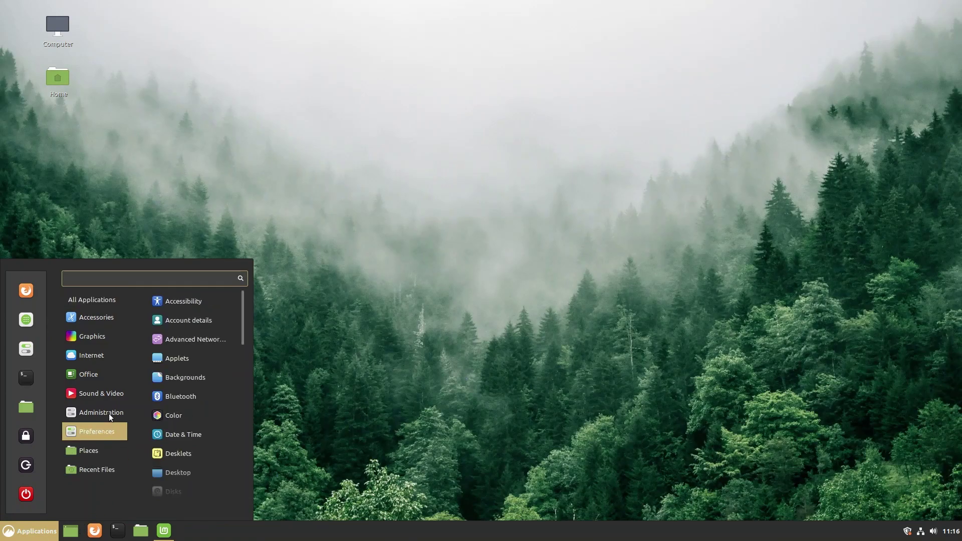
mouse_move(96, 393)
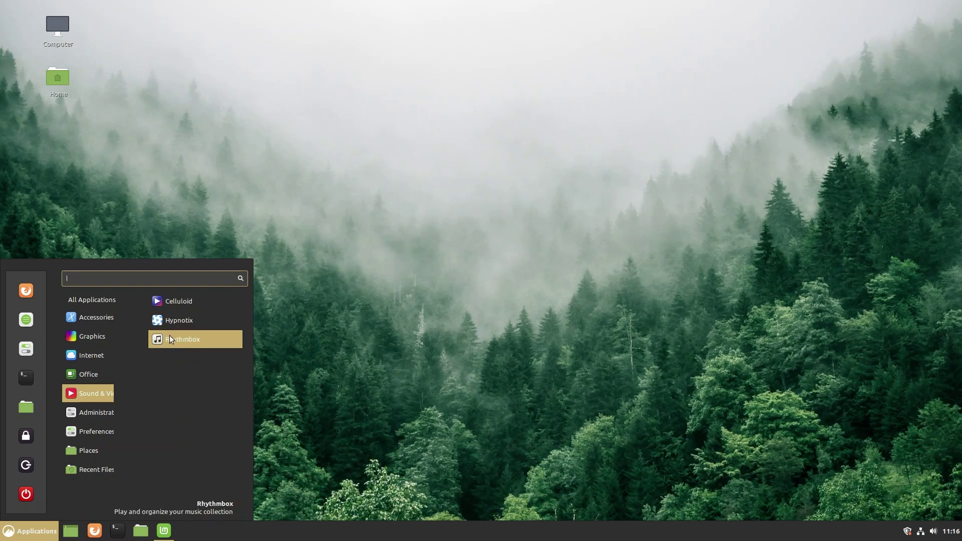
mouse_move(108, 412)
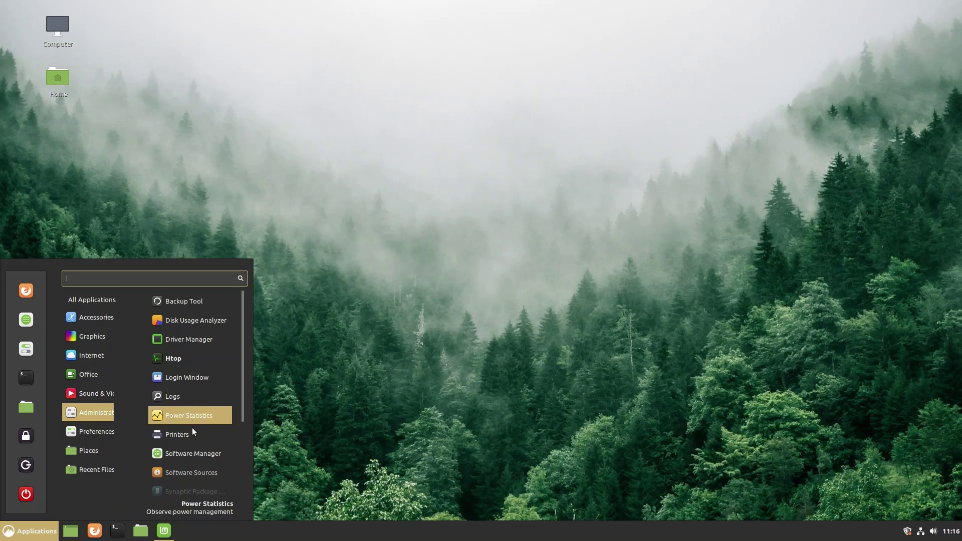
scroll(197, 459, down, 4)
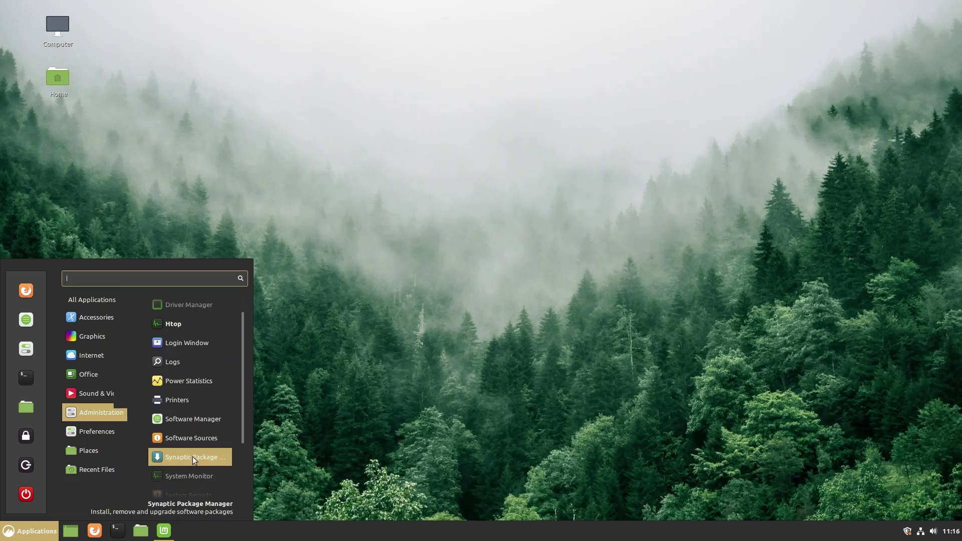
scroll(197, 460, down, 2)
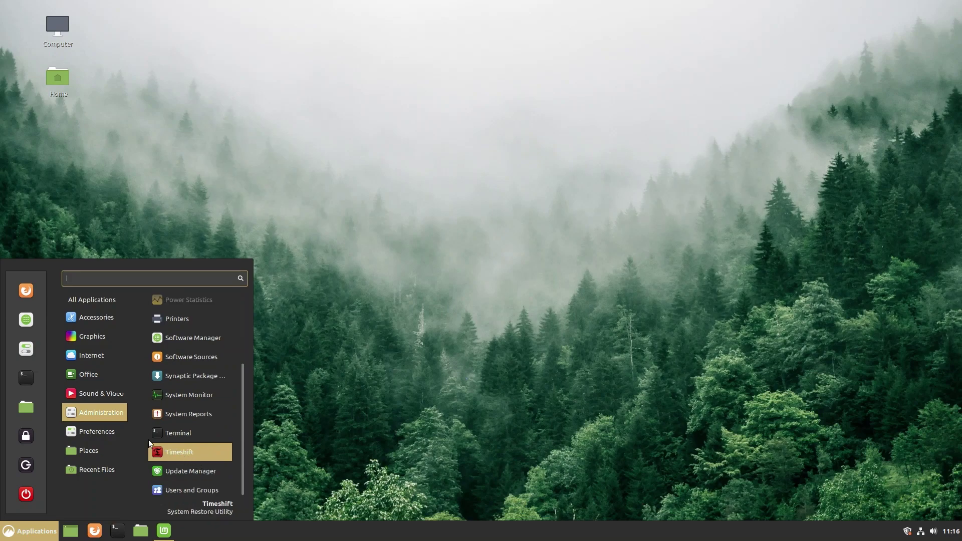
- Review the entries in the Preferences, Places and Recent Files categories of the application menu
mouse_move(114, 429)
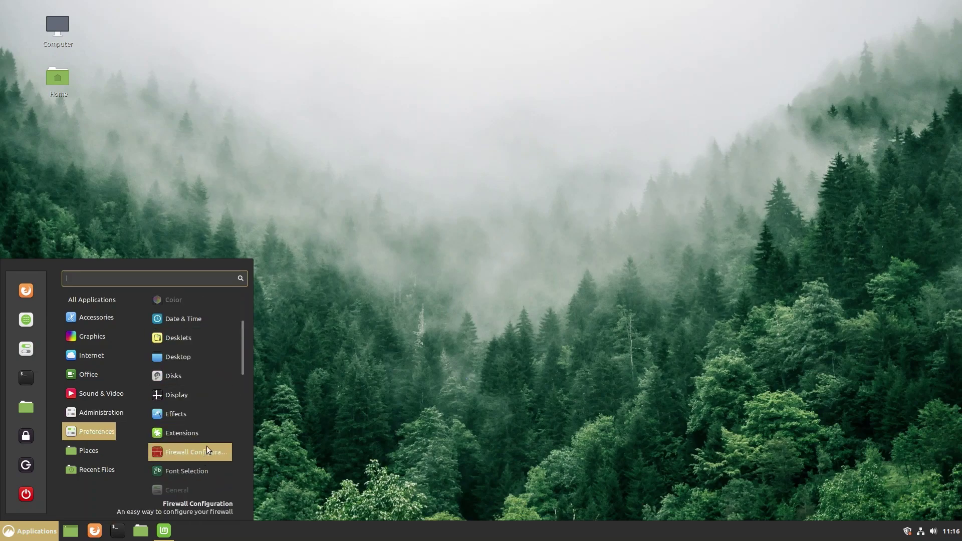
scroll(197, 418, down, 2)
scroll(194, 408, down, 5)
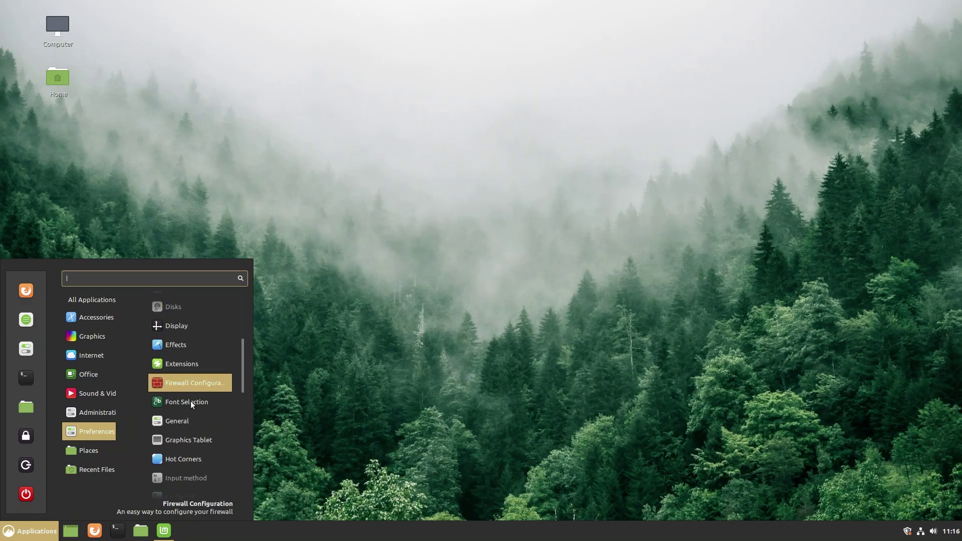
scroll(192, 407, down, 2)
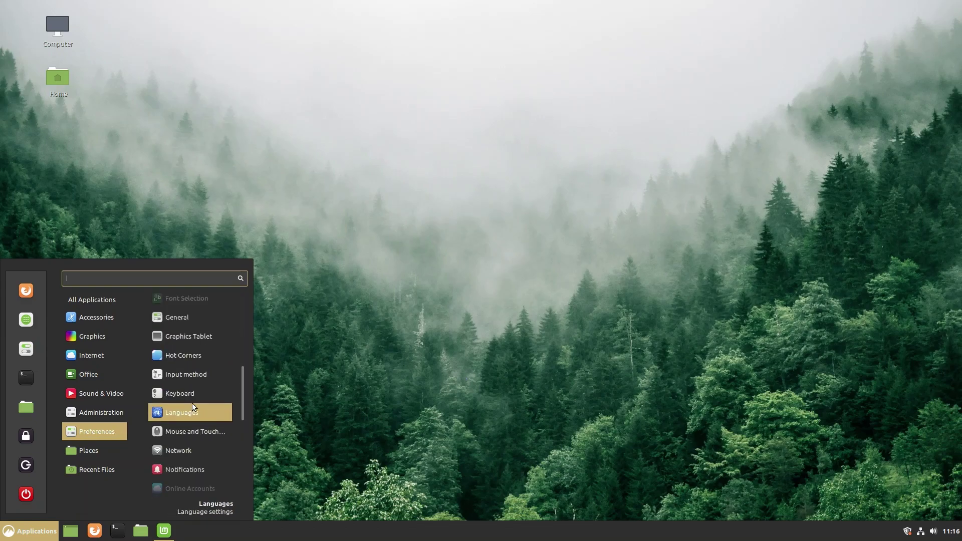
mouse_move(98, 452)
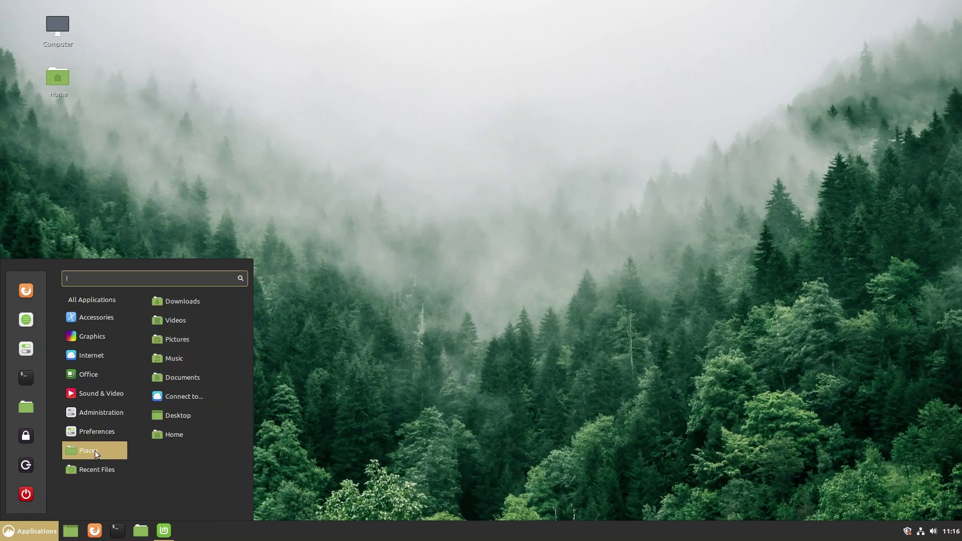
mouse_move(90, 468)
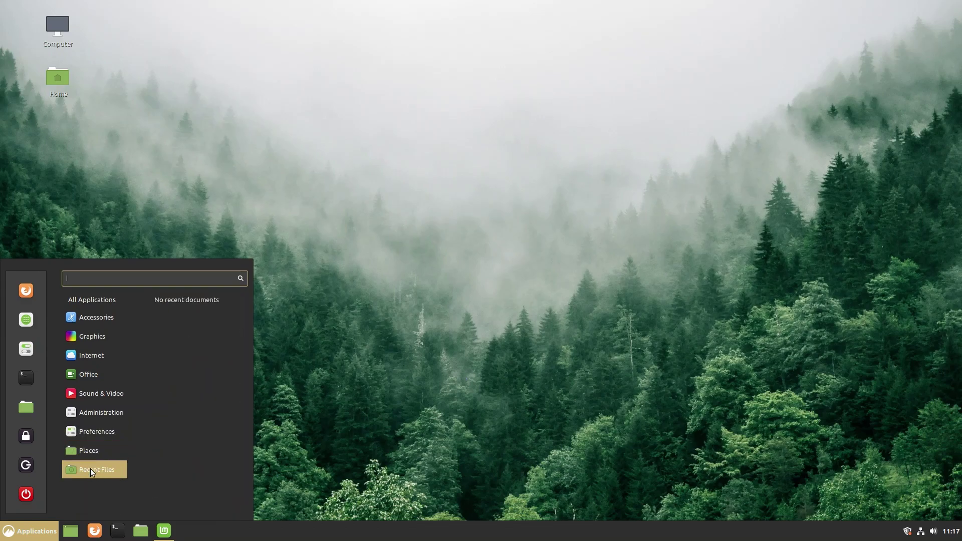
- Open Software Manager from the application menu and browse the applications in its Flatpak category
click(28, 321)
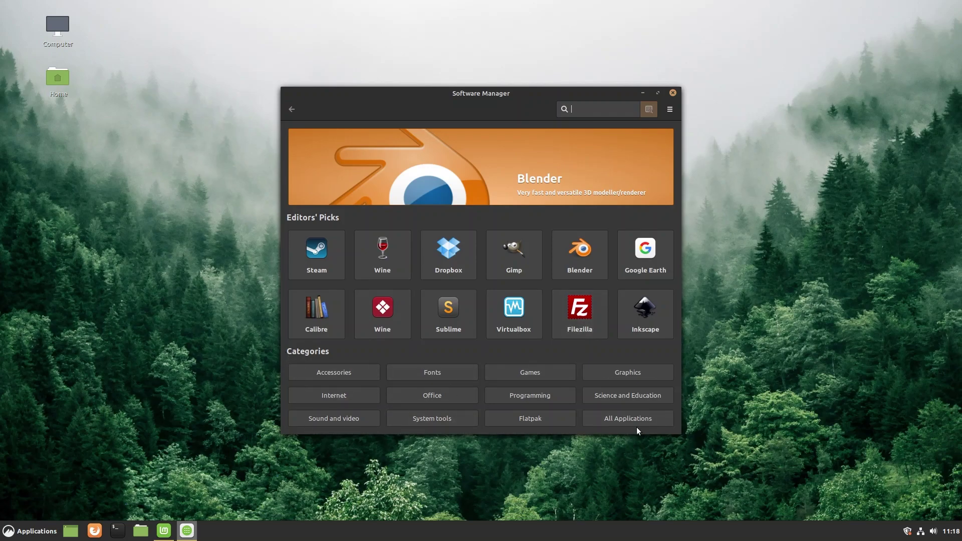
click(526, 420)
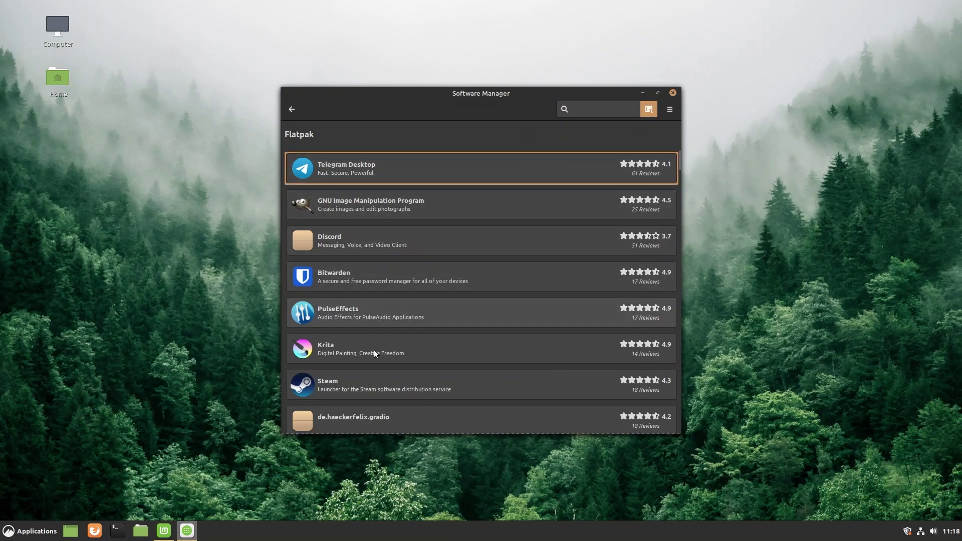
scroll(400, 382, down, 3)
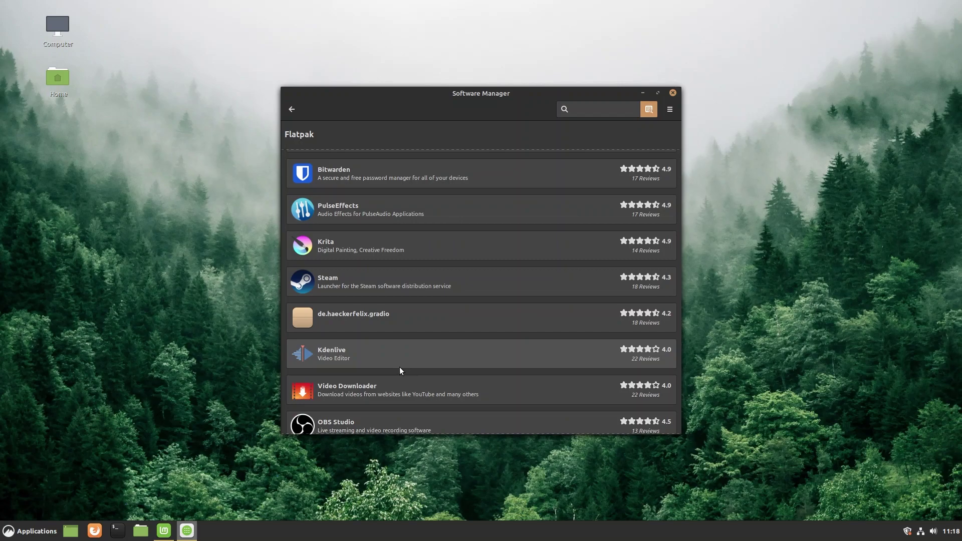
scroll(402, 312, down, 10)
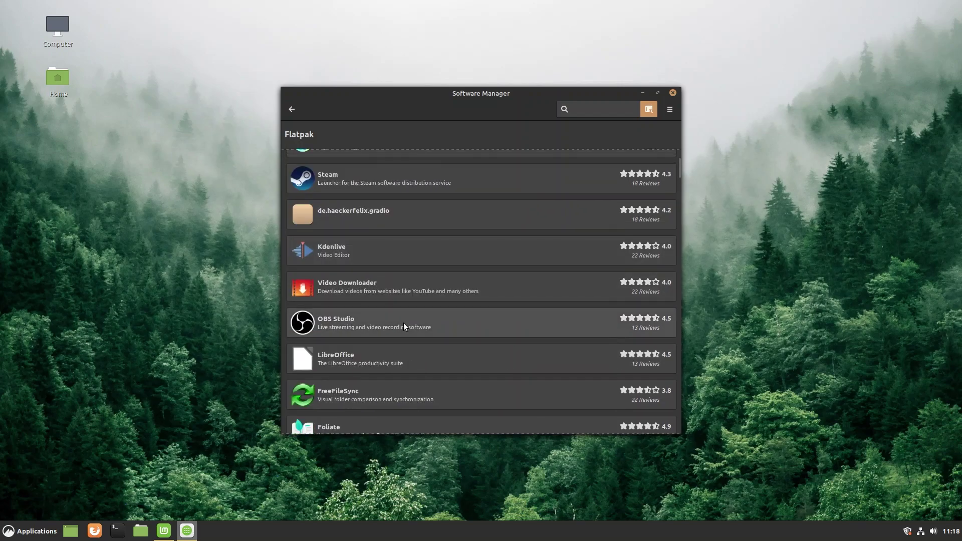
scroll(403, 328, down, 4)
scroll(403, 328, up, 14)
scroll(403, 328, up, 3)
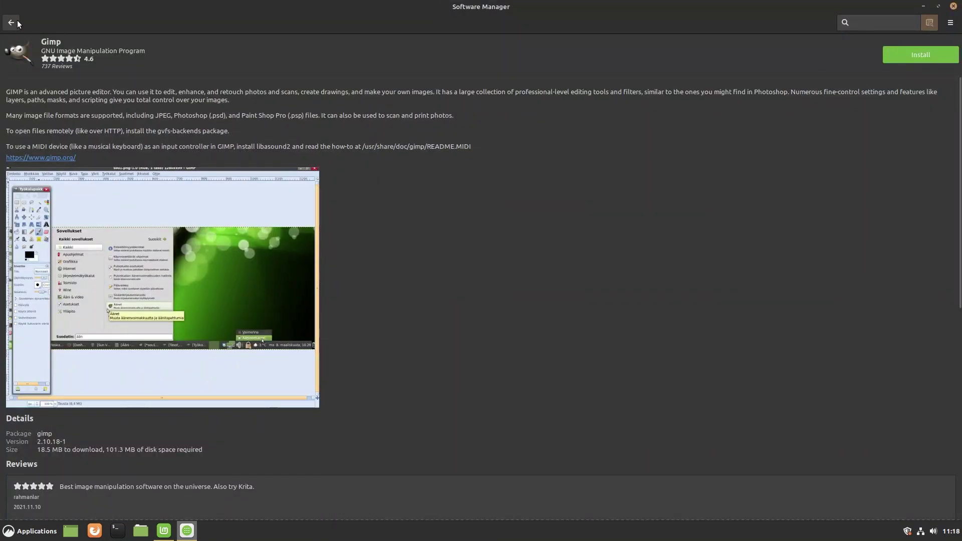
- Return from the Gimp page to the Software Manager overview, view the Flatpak category again, and close Software Manager
click(17, 20)
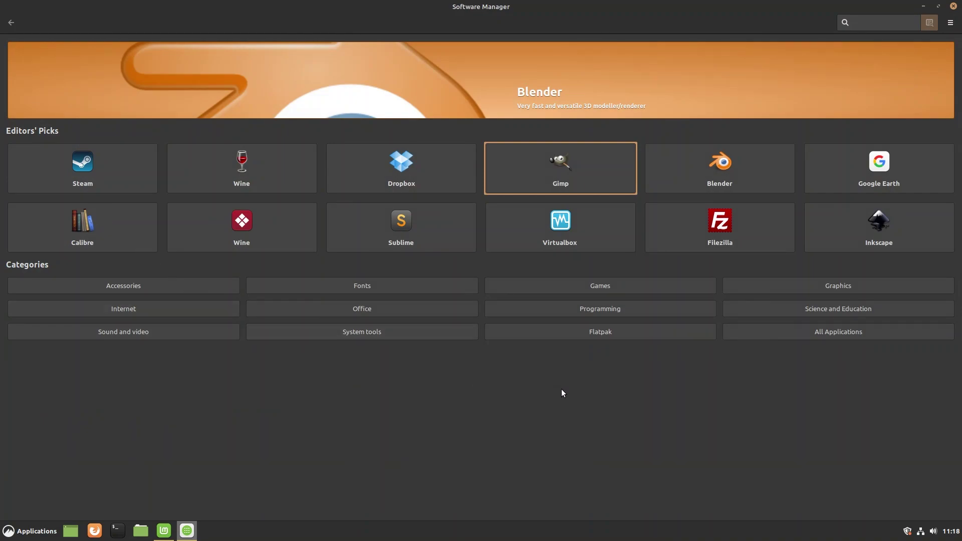
click(593, 334)
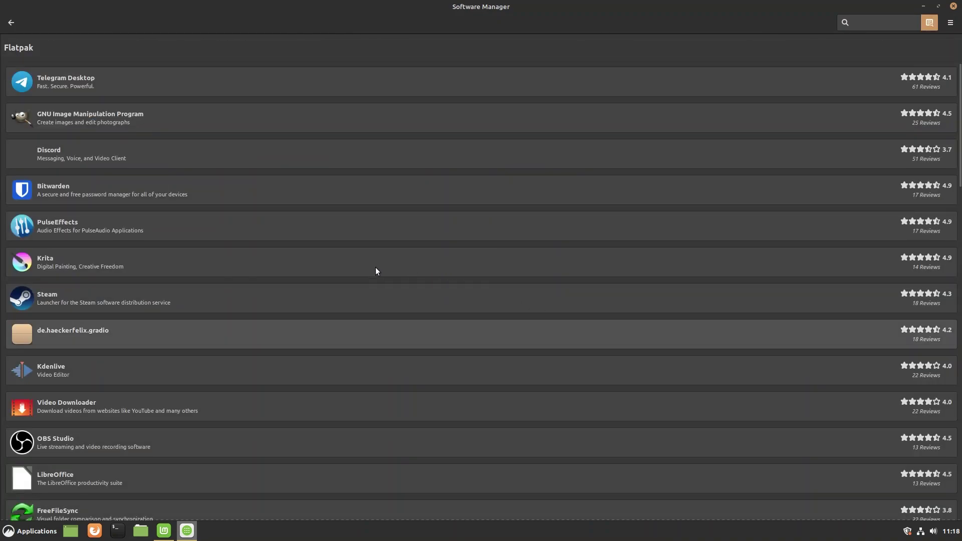
key(alt+F4)
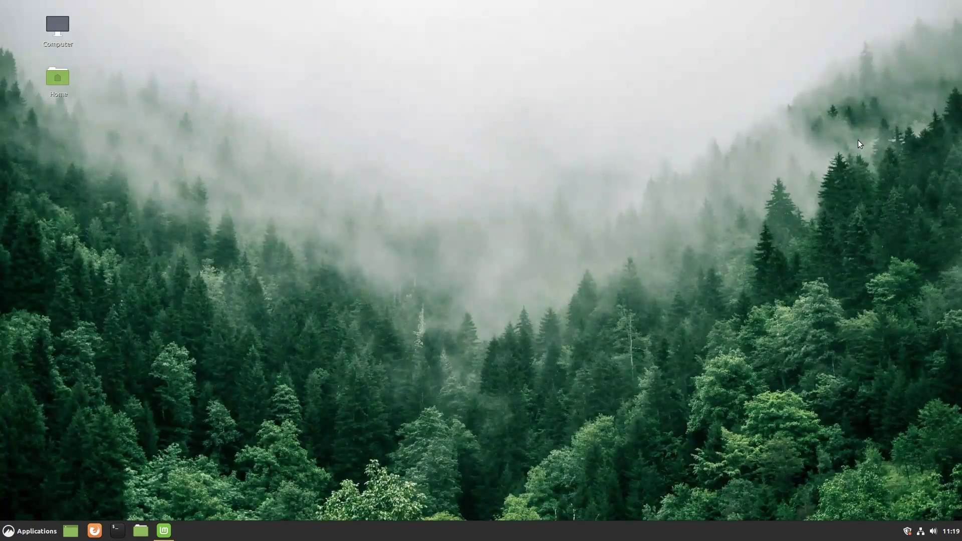